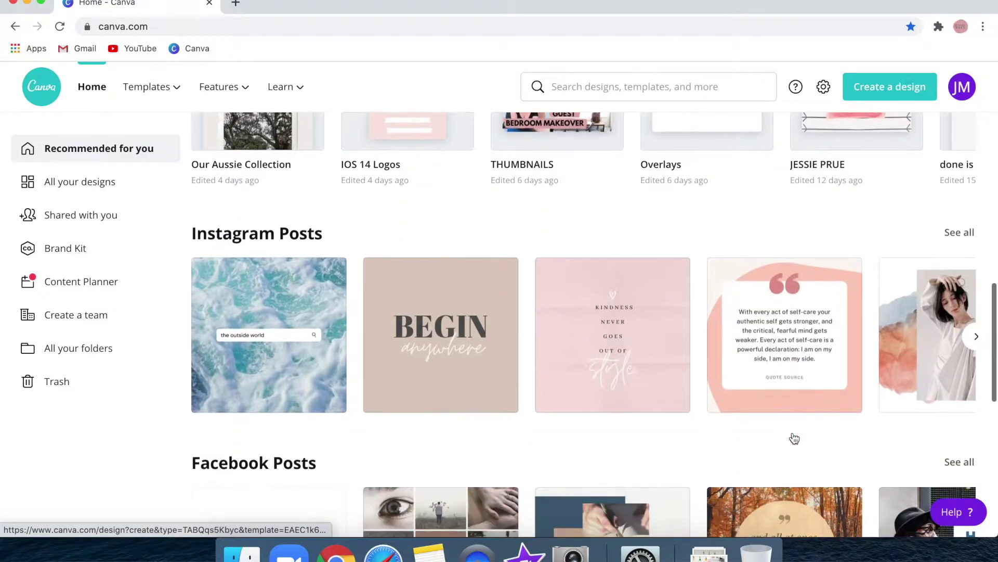
scroll(794, 438, "down", 3)
scroll(795, 437, "down", 10)
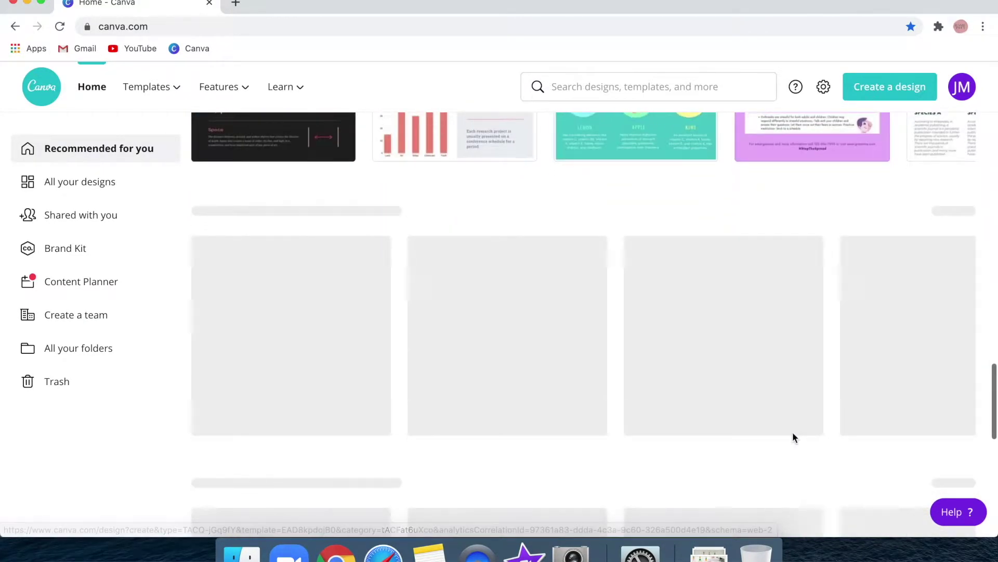
scroll(794, 438, "down", 3)
scroll(793, 434, "up", 10)
scroll(793, 435, "up", 10)
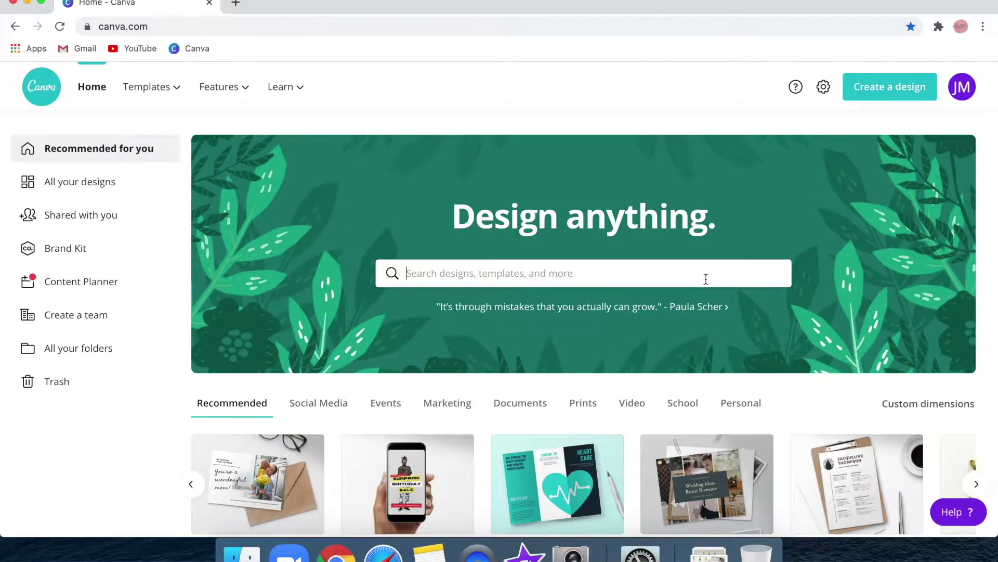
- Search the templates for "wall art" and browse the results
left_click(706, 279)
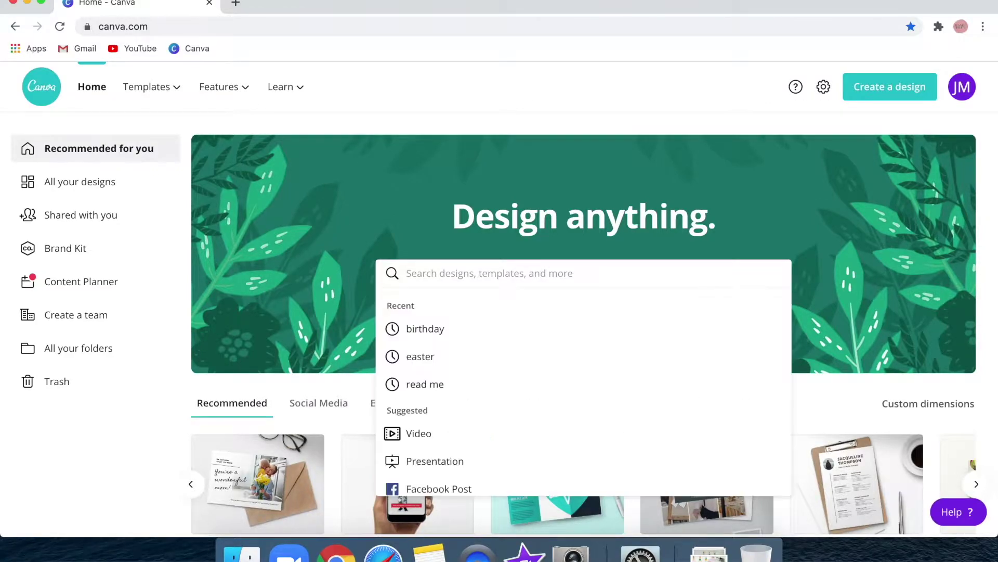
type("wall art")
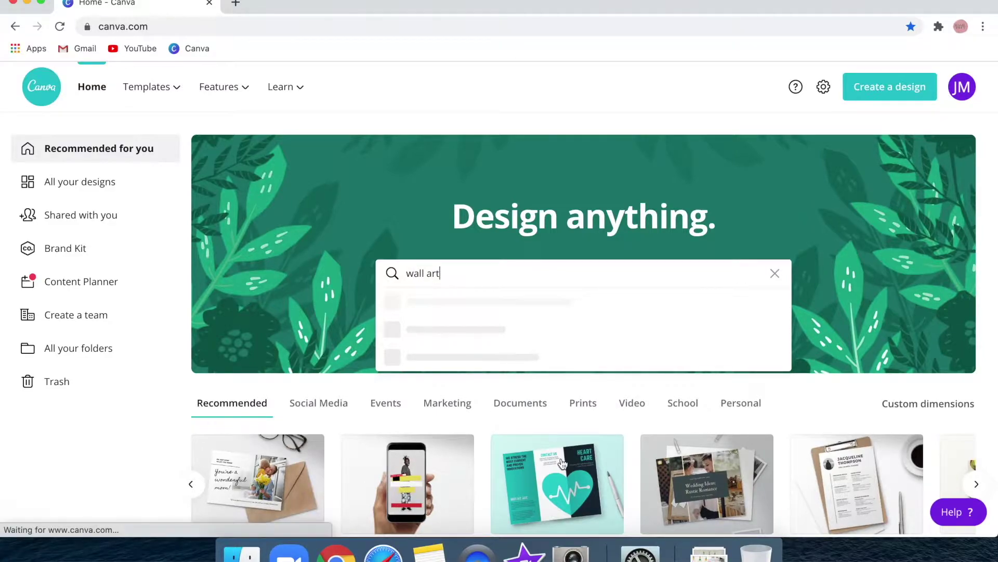
key("Return")
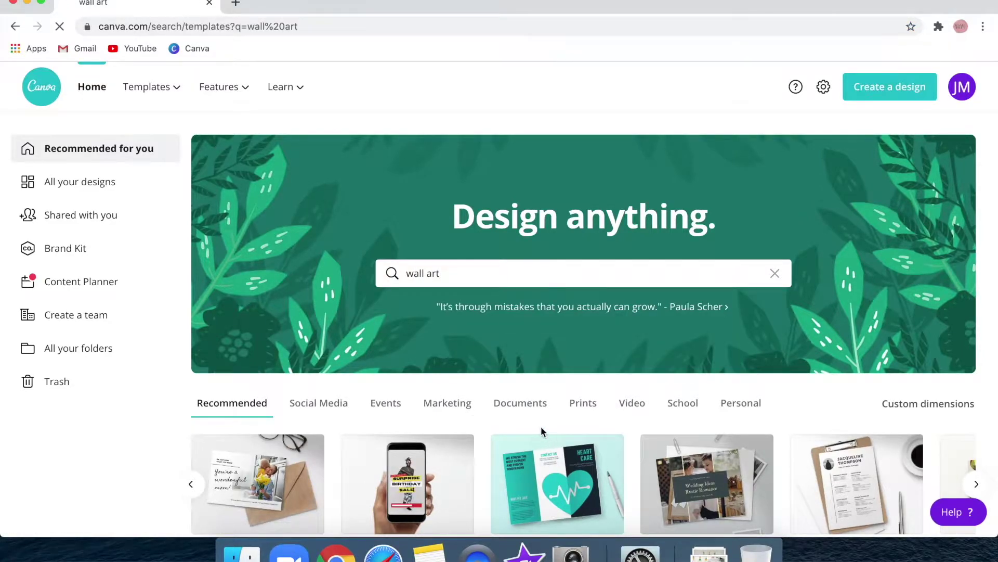
scroll(62, 470, "down", 3)
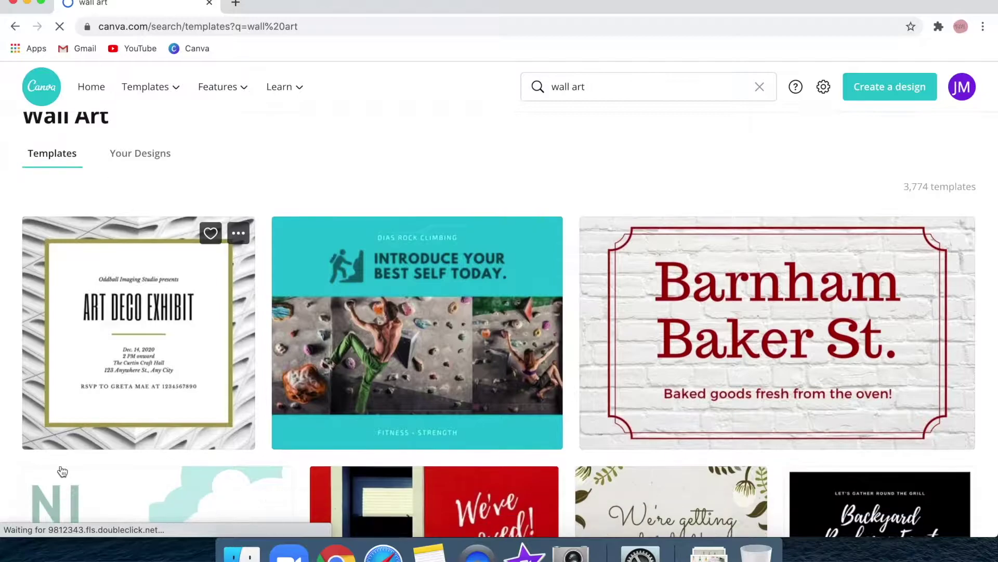
scroll(61, 471, "down", 8)
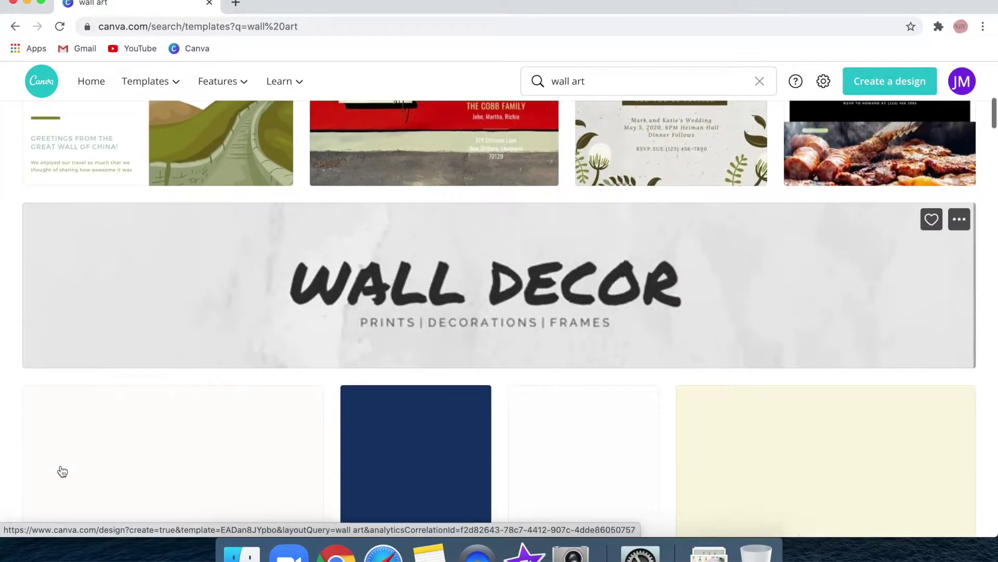
scroll(62, 471, "up", 10)
- Return to the home page and create a new blank Poster design
left_click(92, 93)
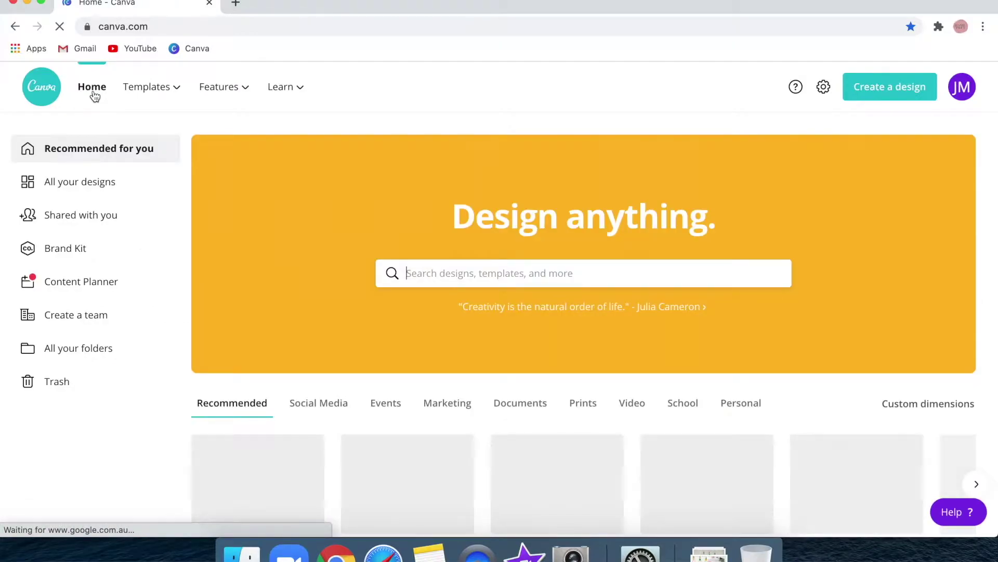
left_click(877, 87)
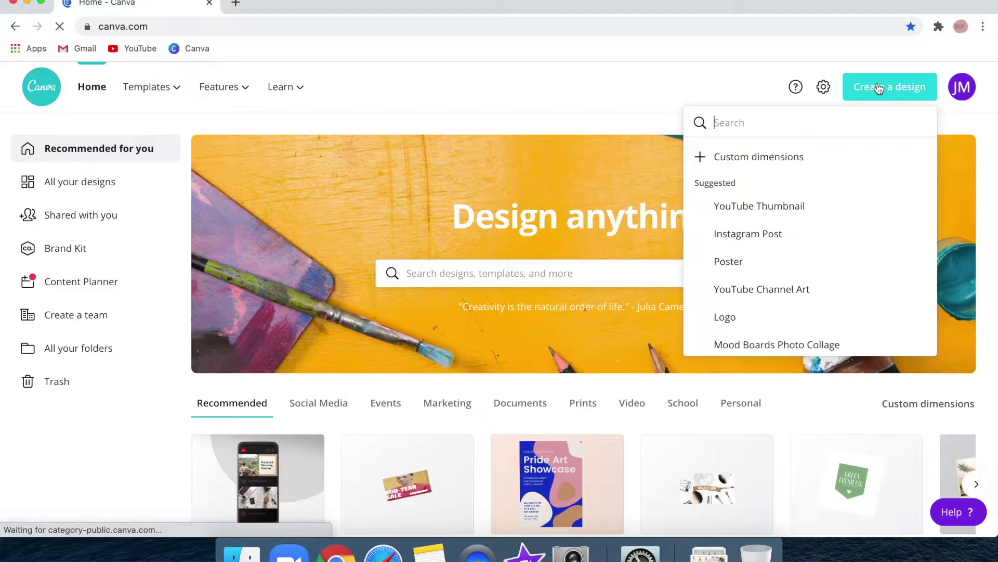
left_click(728, 263)
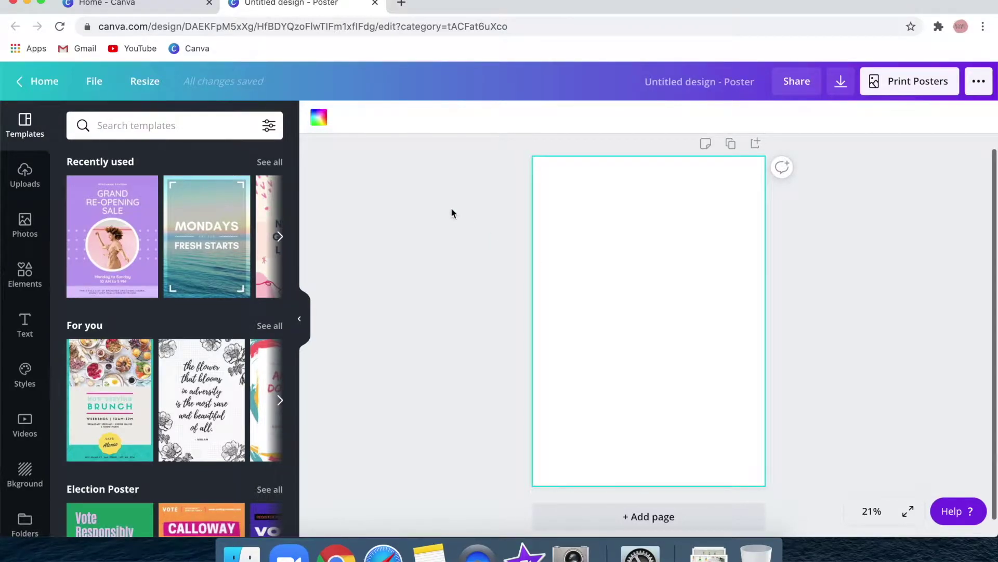
- Try custom background colours on the blank poster page
left_click(322, 123)
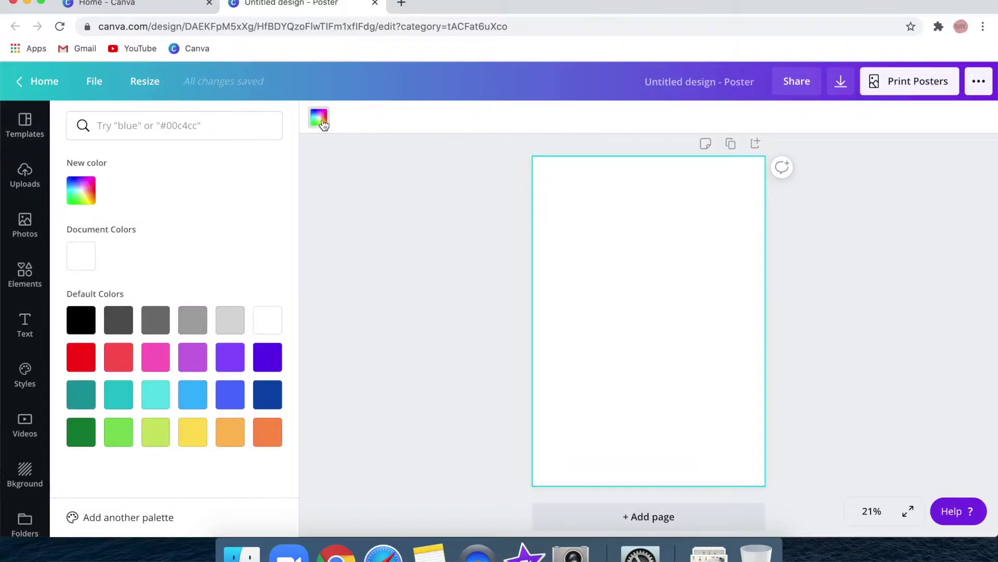
left_click(81, 191)
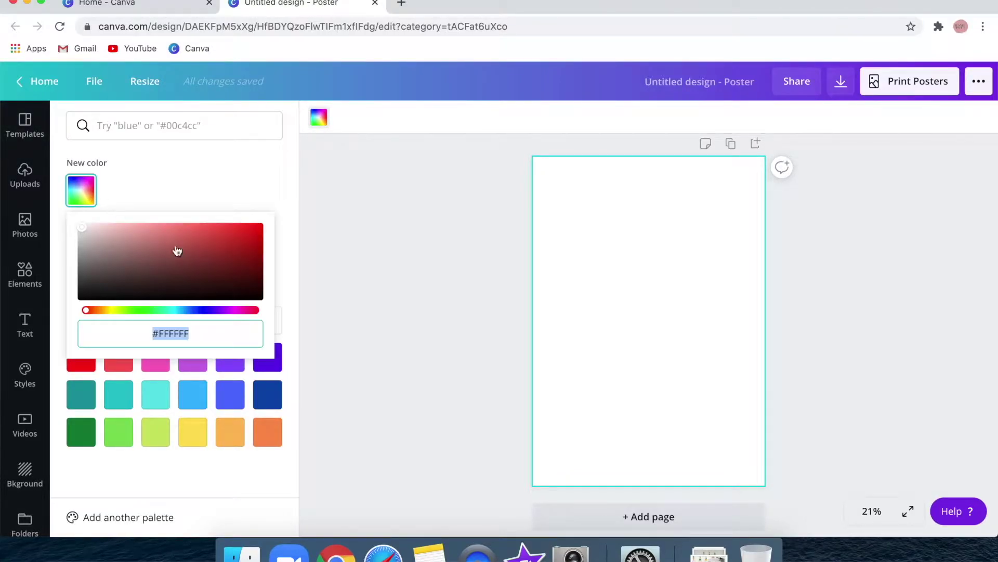
left_click(87, 314)
left_click_drag(100, 314, 230, 327)
left_click(242, 327)
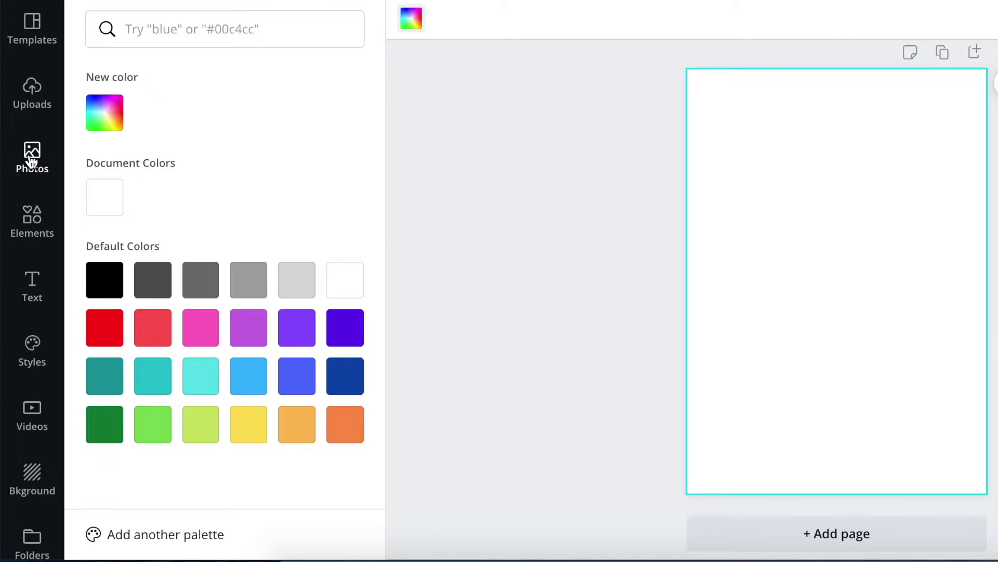
- Add the green striped leaf graphic from the full set of Featured elements to the poster
left_click(27, 236)
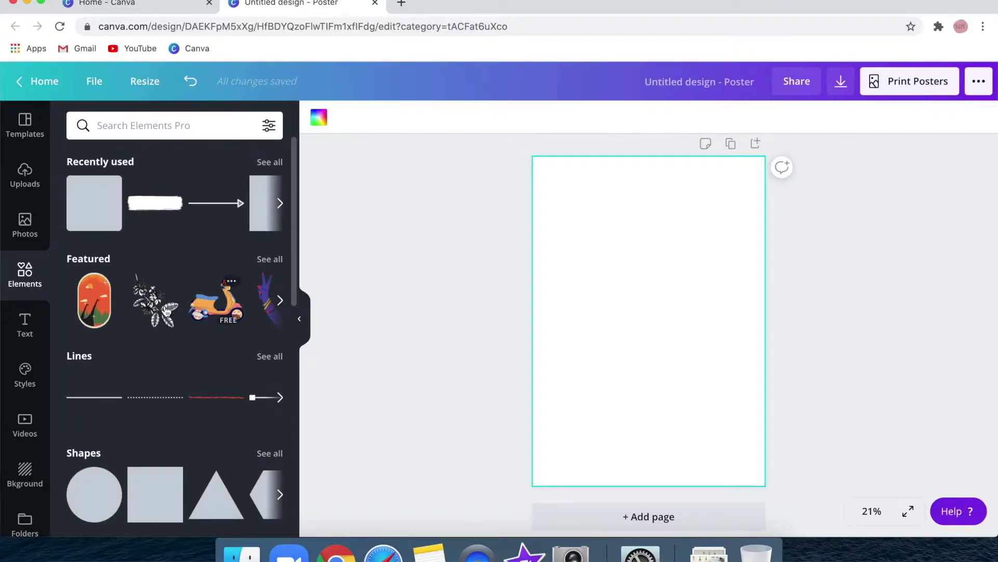
scroll(166, 311, "down", 2)
scroll(167, 311, "down", 2)
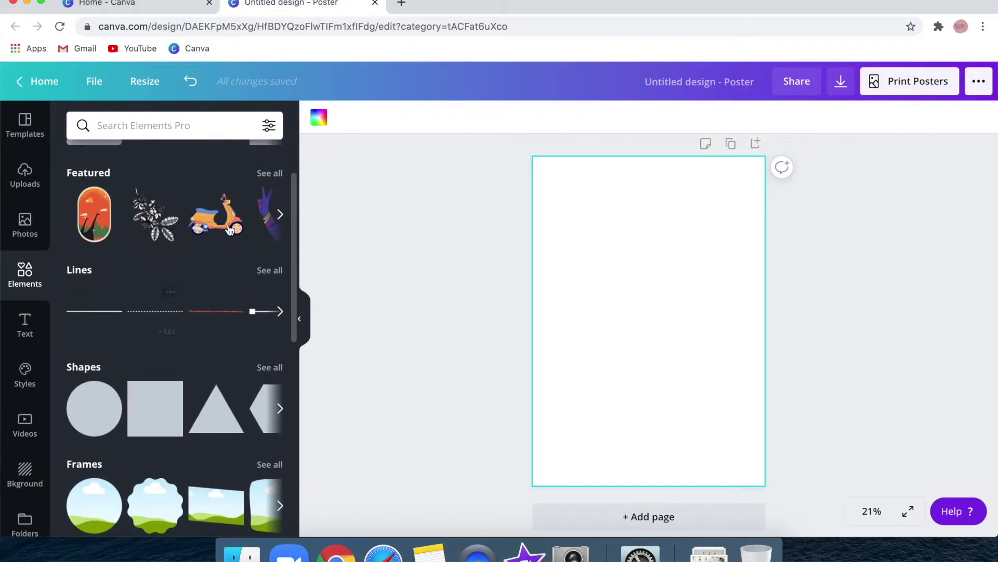
left_click(270, 174)
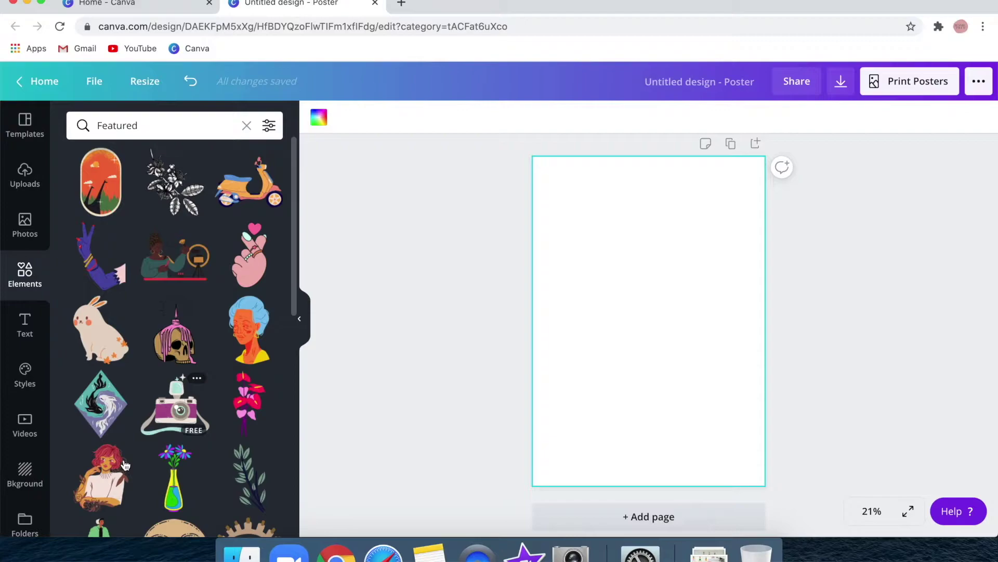
scroll(68, 472, "down", 5)
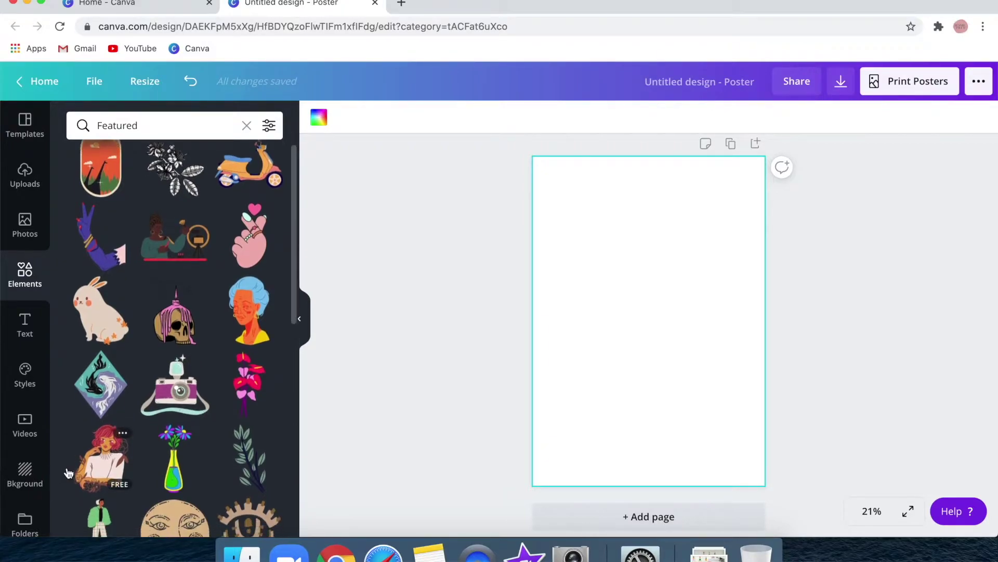
scroll(68, 473, "down", 3)
scroll(68, 473, "down", 3)
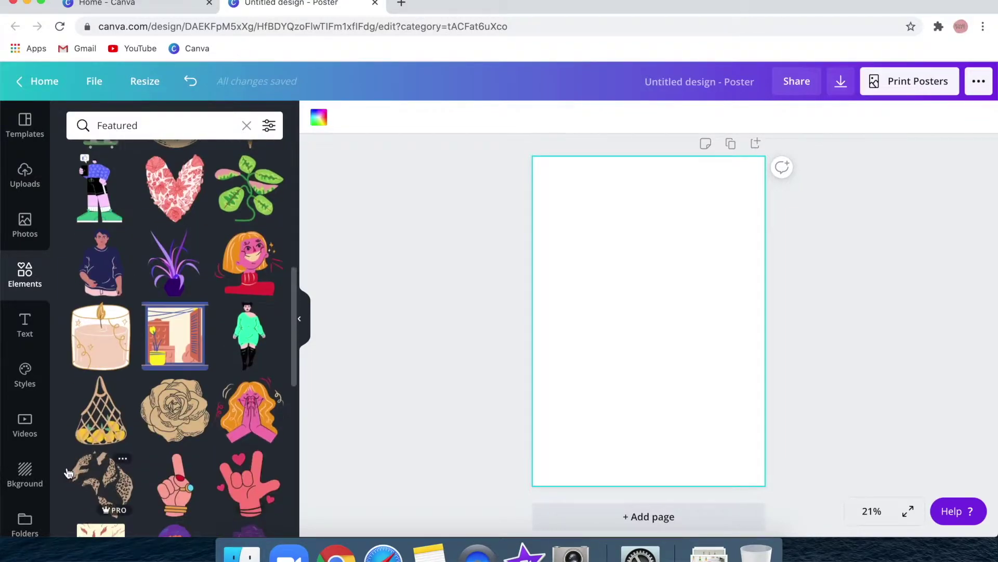
scroll(68, 472, "down", 3)
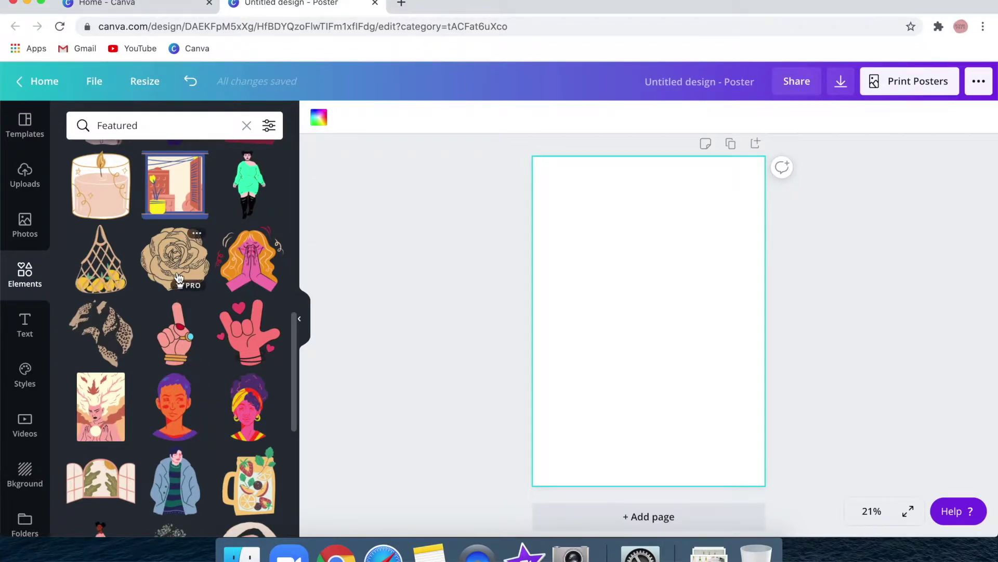
scroll(179, 277, "down", 5)
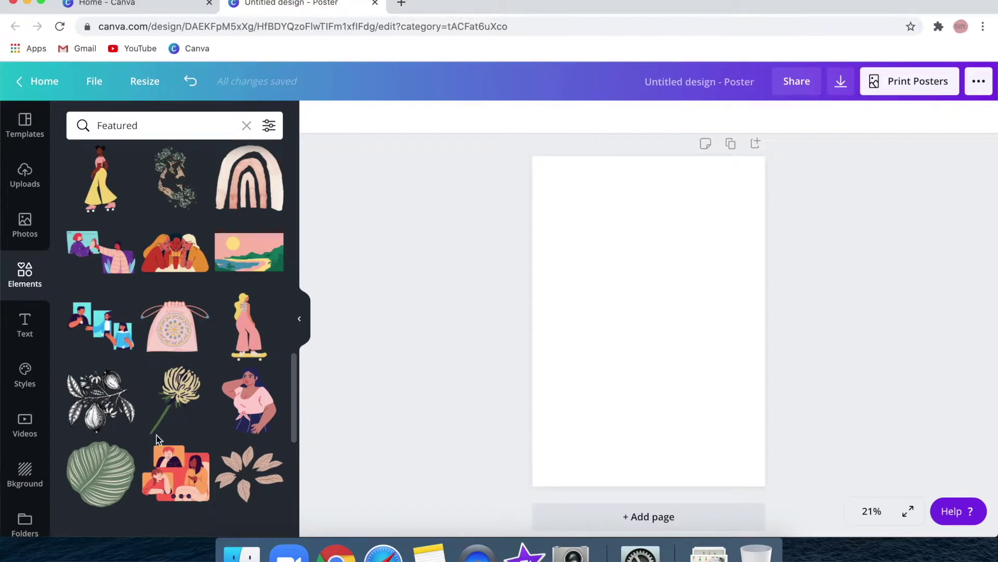
left_click(104, 474)
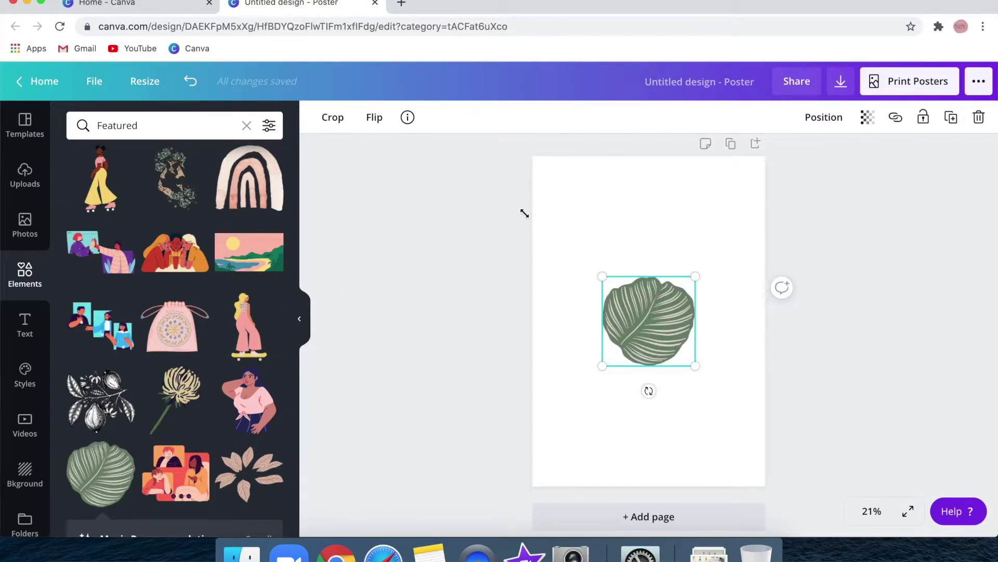
- Enlarge and centre the leaf on the page, rotated counter-clockwise so its stem points straight down
left_click_drag(520, 212, 490, 184)
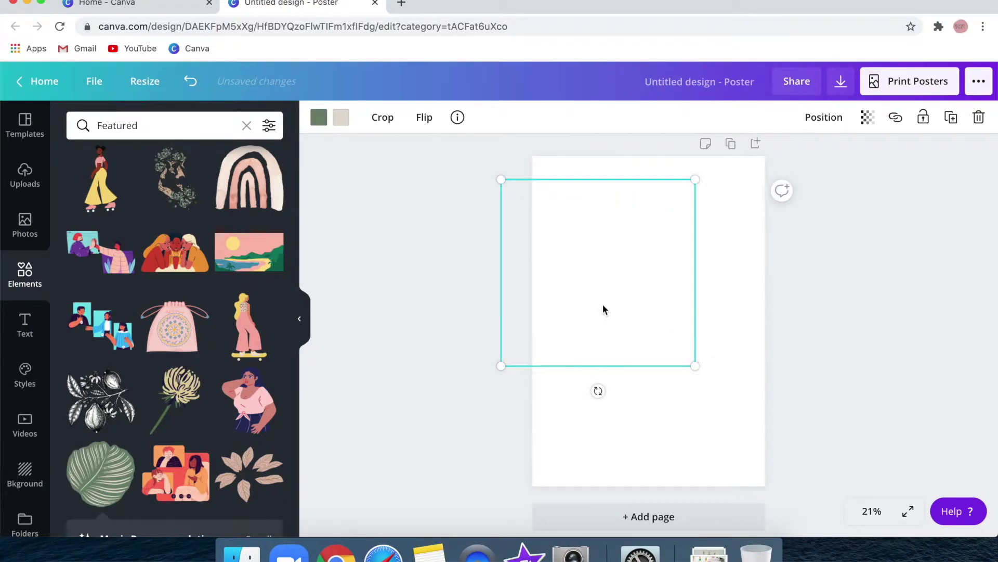
left_click_drag(660, 321, 655, 351)
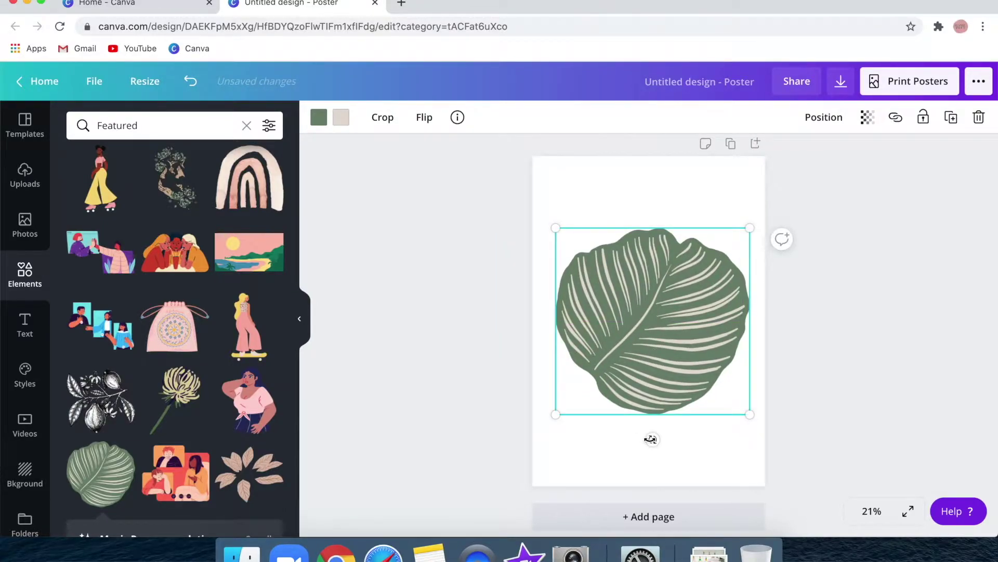
left_click_drag(727, 409, 733, 405)
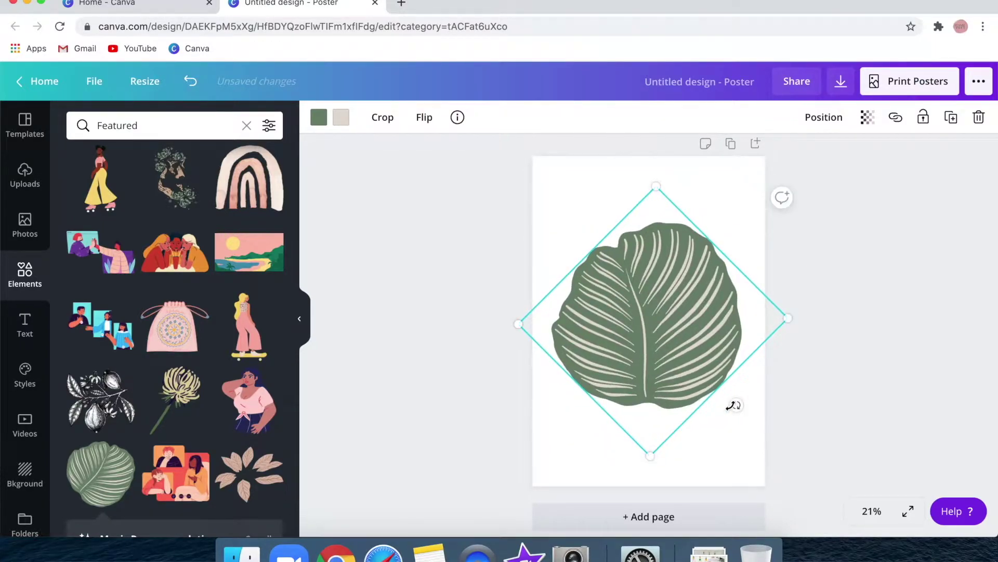
left_click(829, 291)
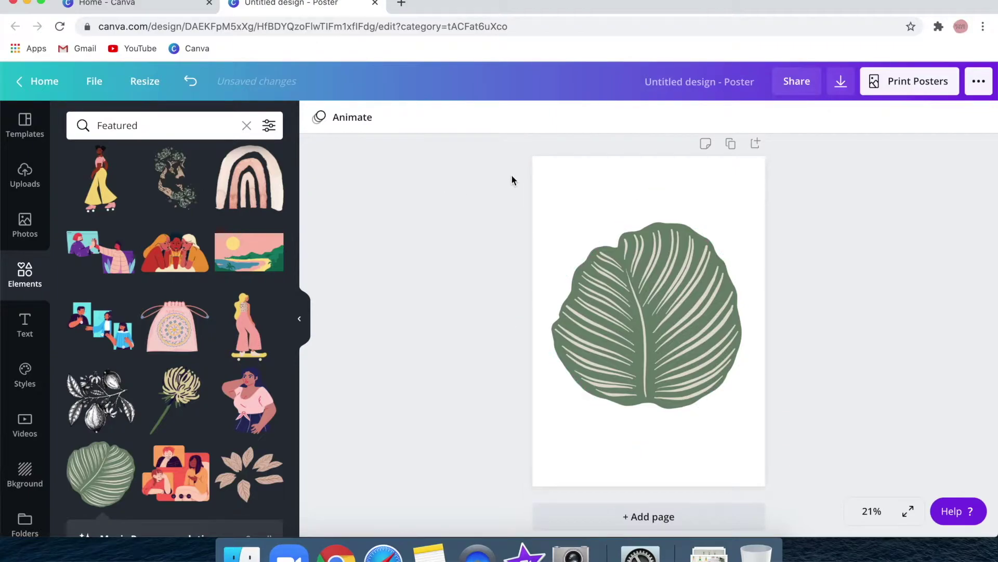
- Give the page background the leaf's beige document colour, lightened to a pale cream
left_click(560, 189)
left_click(319, 117)
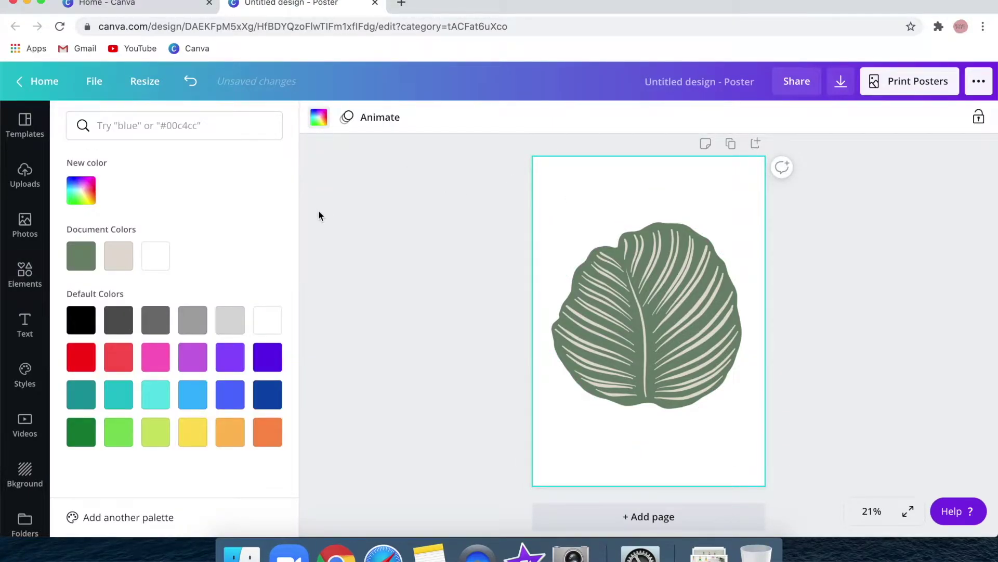
left_click(165, 254)
left_click(81, 259)
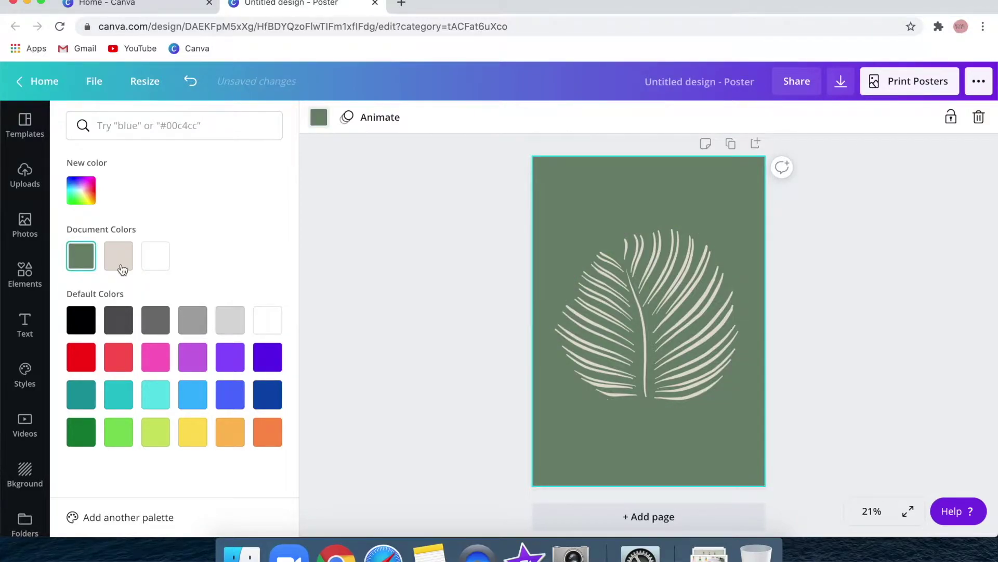
left_click(120, 266)
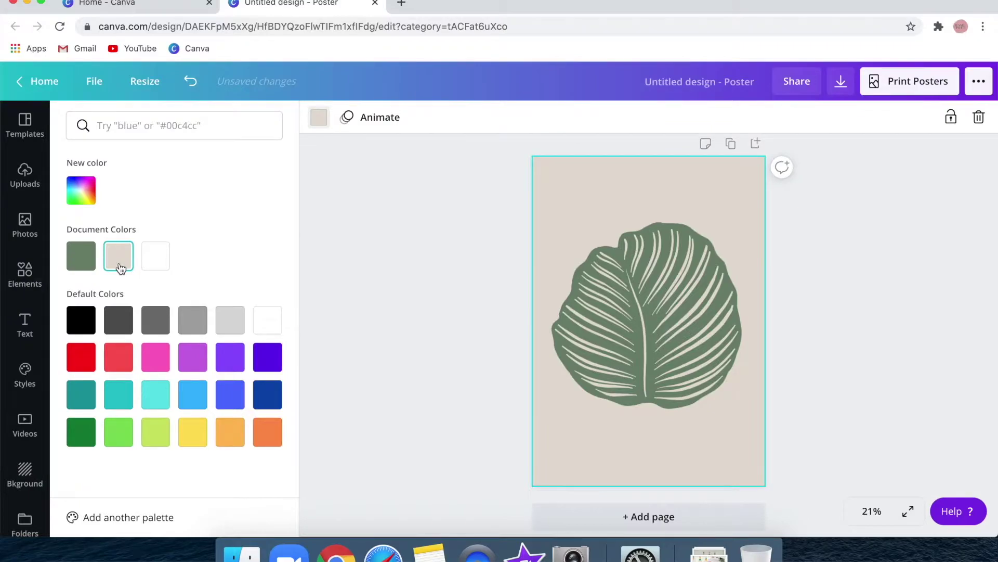
left_click(81, 191)
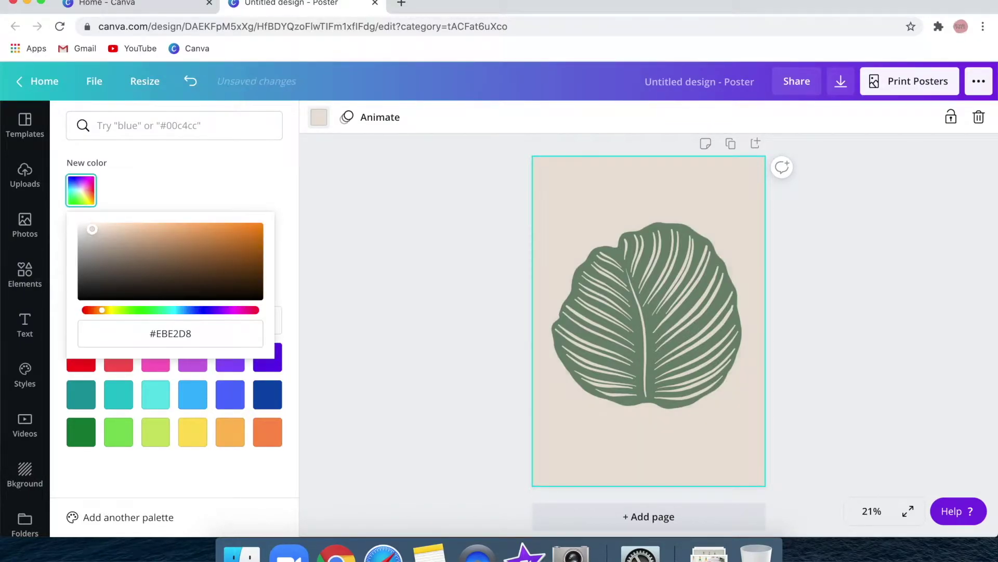
left_click_drag(92, 229, 84, 226)
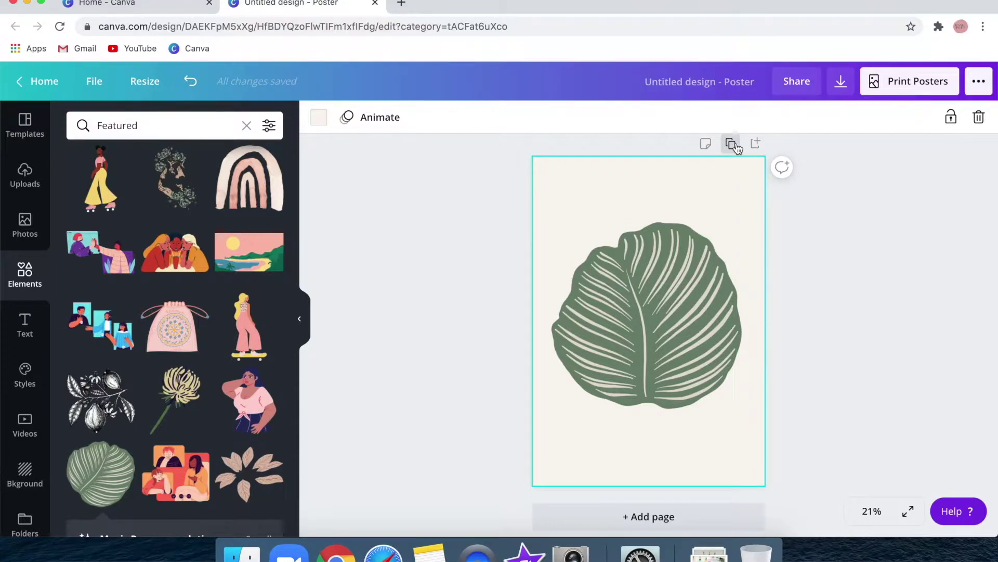
- Duplicate the finished leaf poster page as page 2
left_click(732, 144)
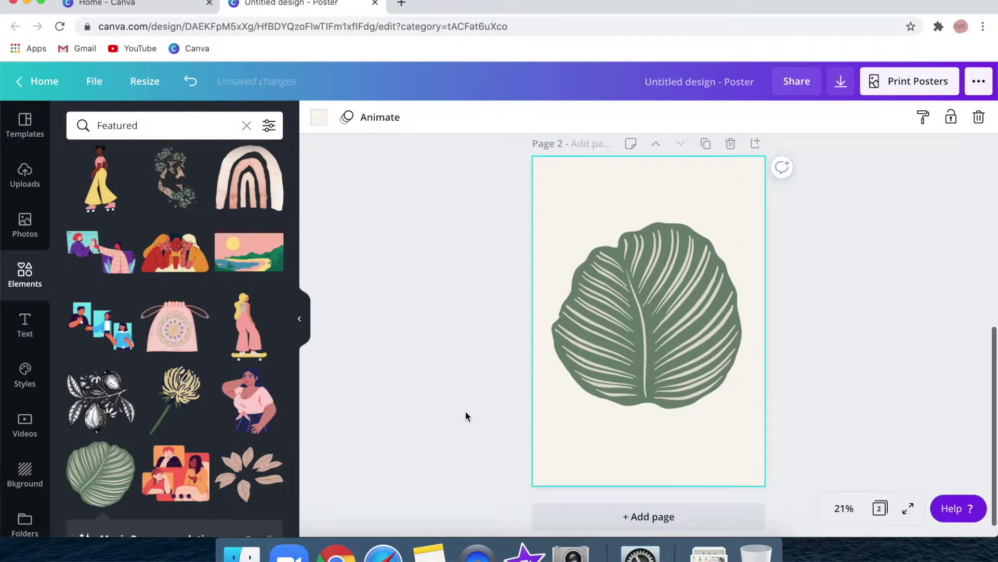
scroll(479, 397, "up", 7)
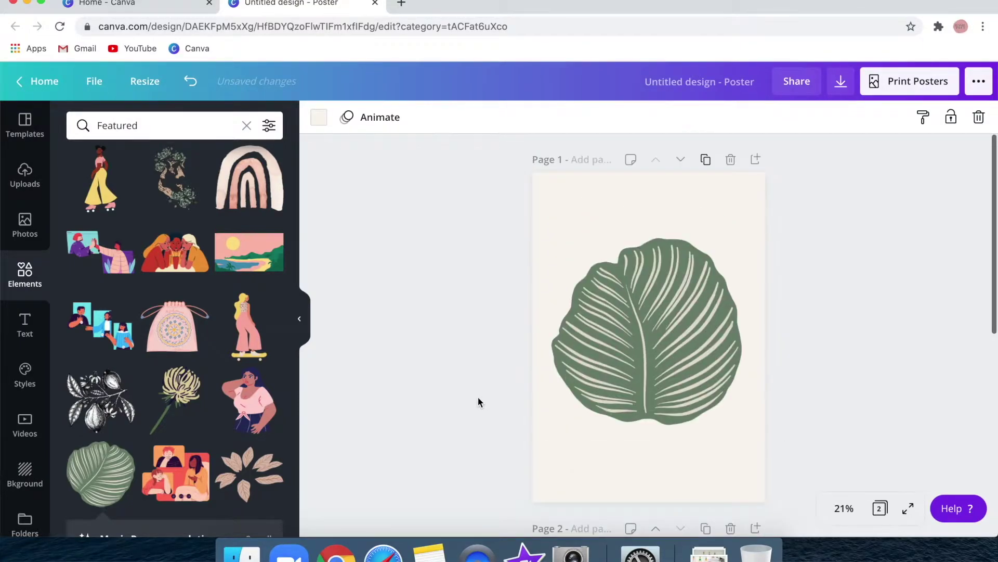
scroll(478, 397, "down", 7)
- Add another copy of the striped leaf to page 2 and open the full set of its Magic Recommendations
left_click(591, 324)
scroll(116, 273, "down", 5)
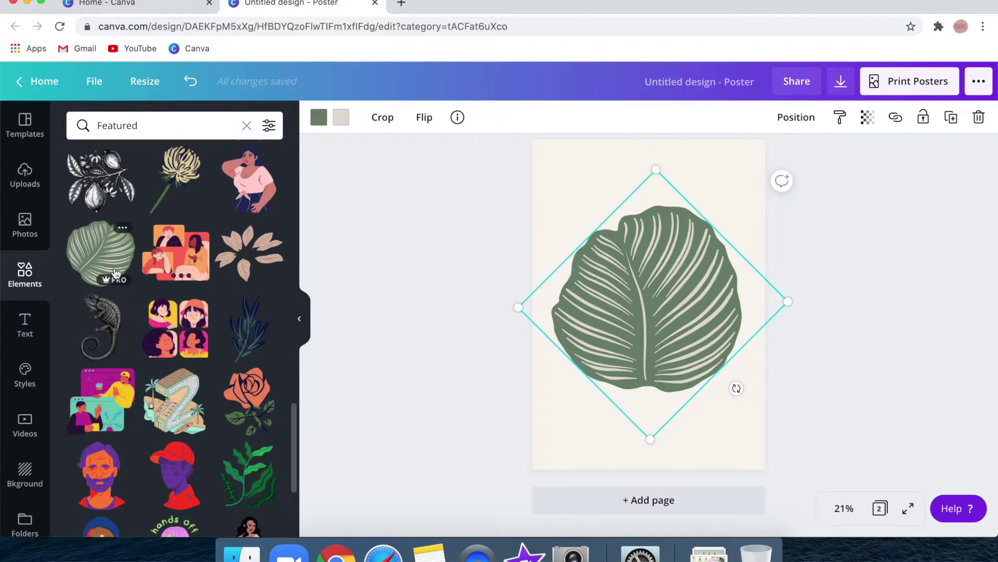
left_click(115, 273)
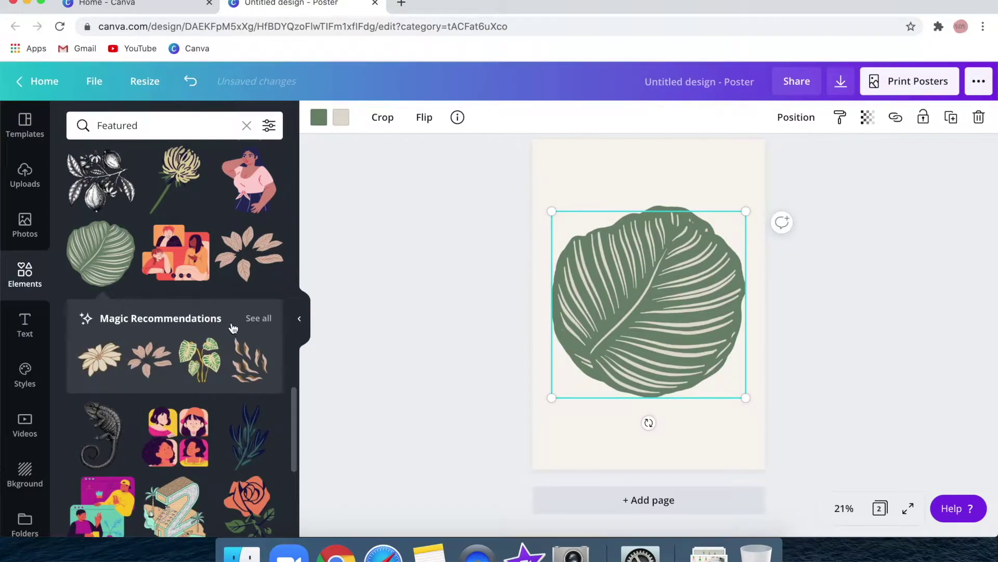
left_click(256, 319)
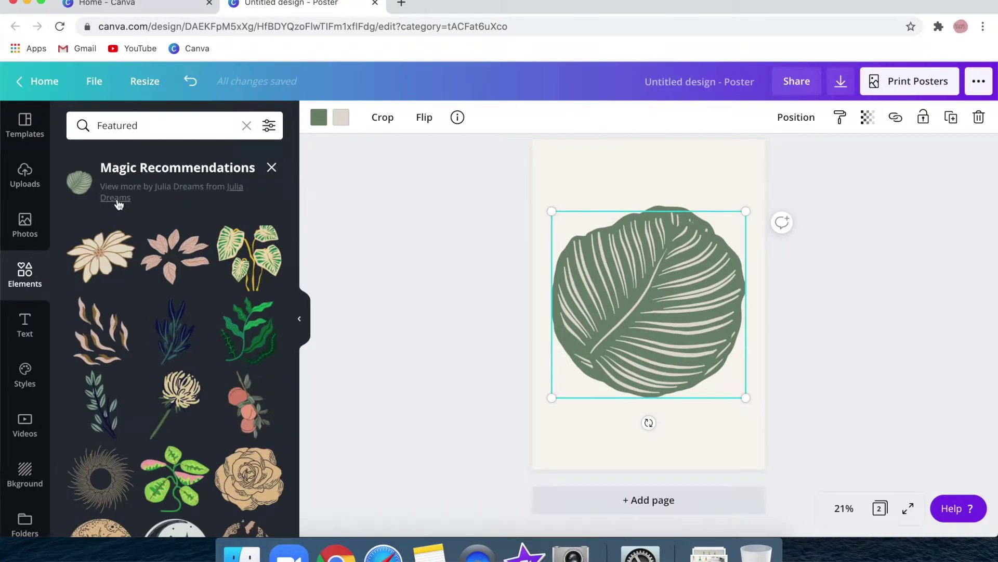
- Browse the Magic Recommendations and replace the striped leaf on page 2 with the dusty pink leaf cluster
scroll(156, 318, "down", 5)
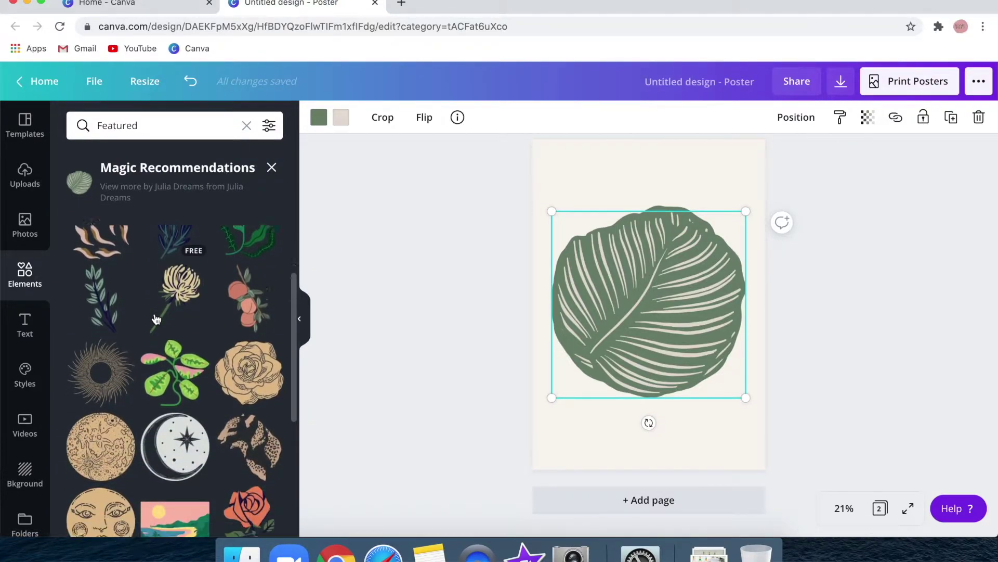
scroll(156, 318, "down", 4)
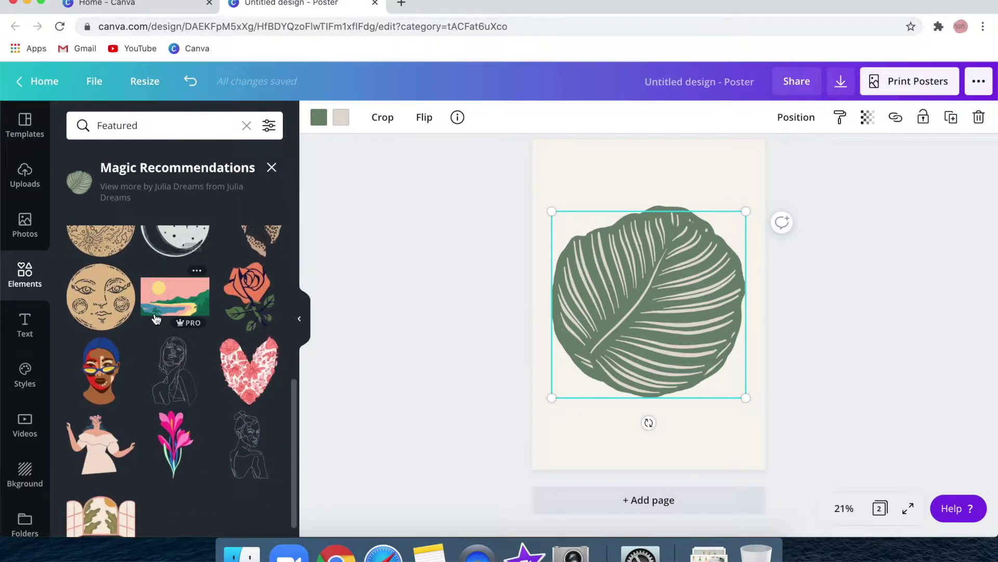
scroll(156, 317, "up", 8)
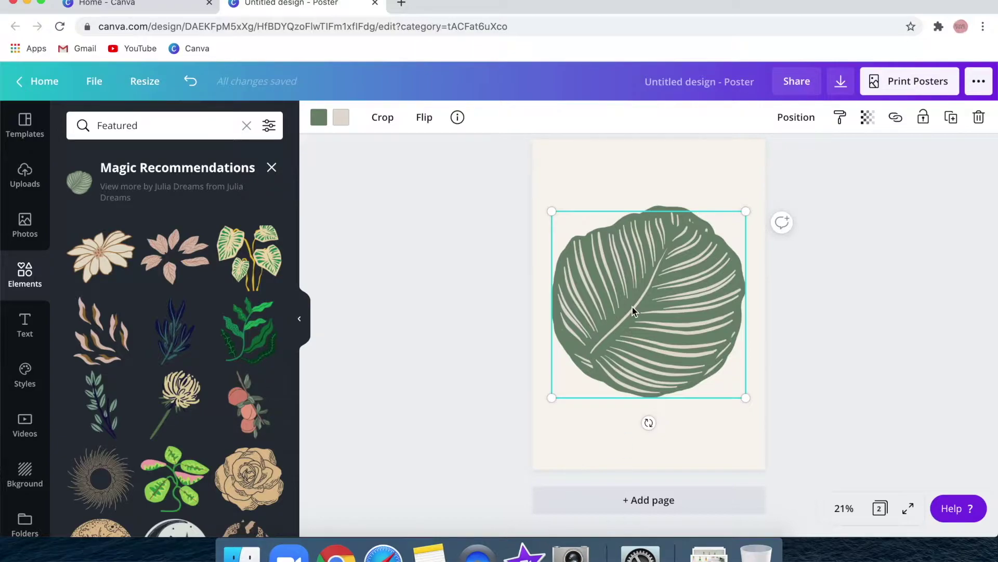
key("Delete")
left_click(179, 250)
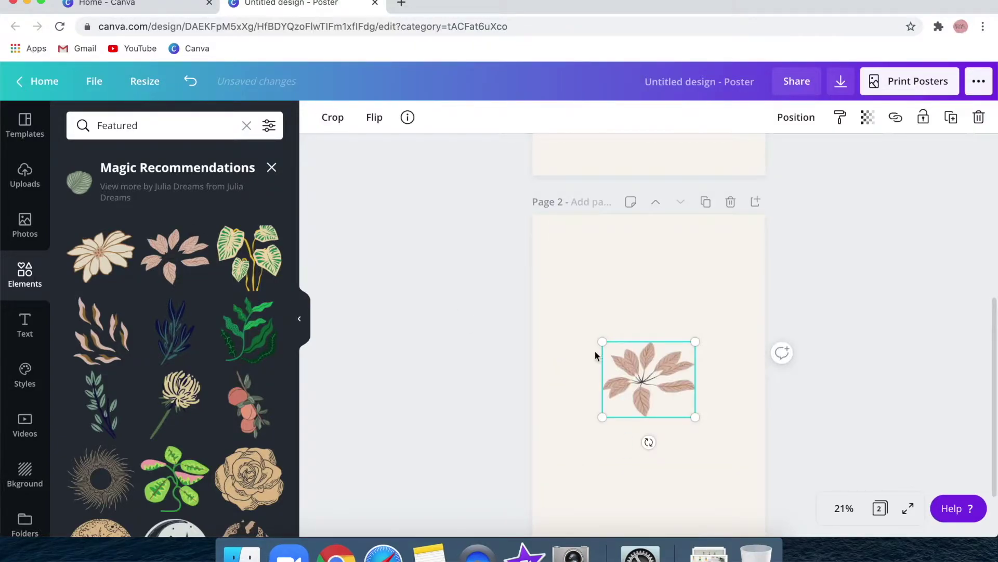
- Enlarge the pink leaf cluster to nearly the page width and centre it on page 2
left_click_drag(595, 336, 488, 216)
left_click_drag(586, 328, 651, 396)
scroll(472, 397, "down", 3)
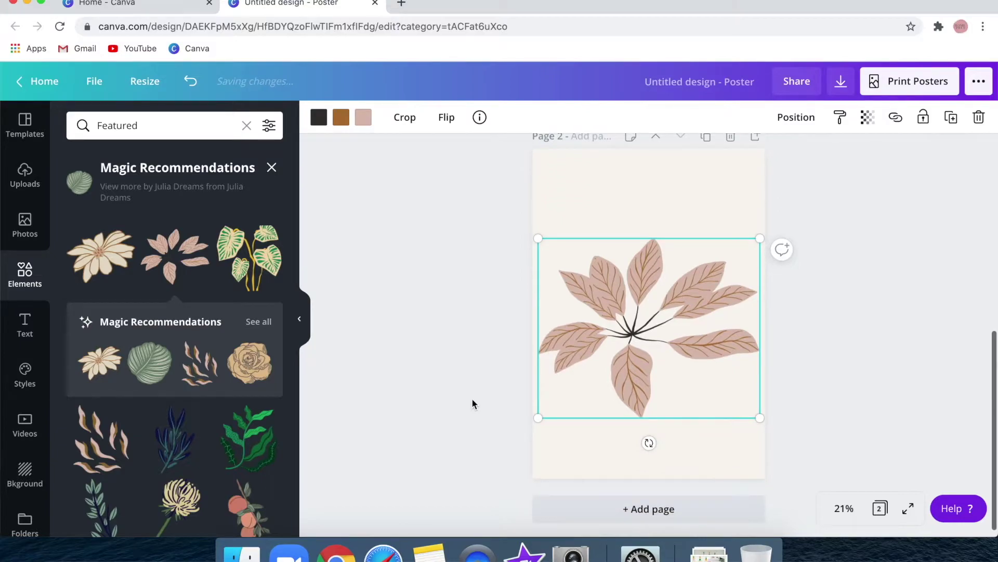
left_click_drag(643, 326, 643, 320)
scroll(483, 387, "up", 5)
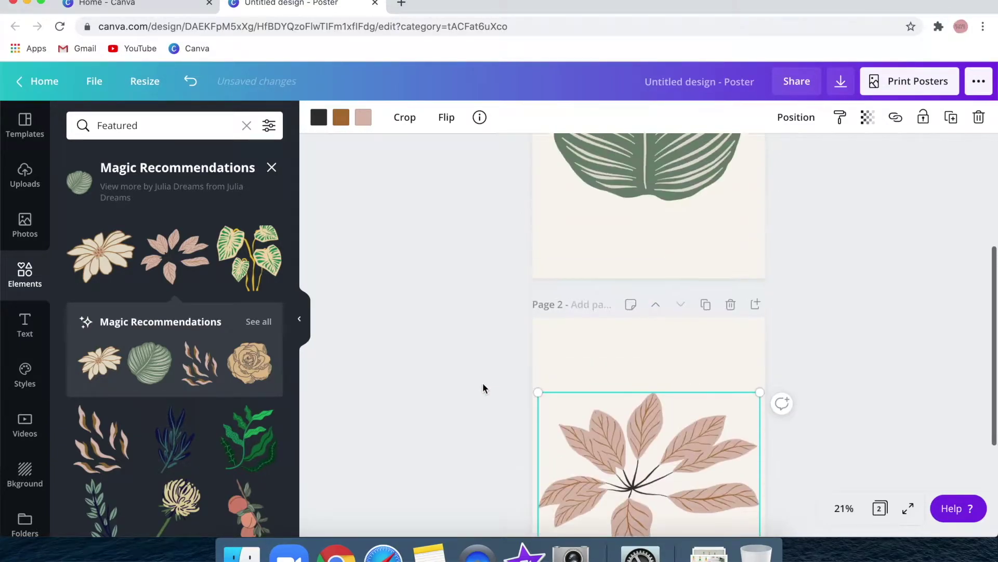
scroll(499, 380, "down", 5)
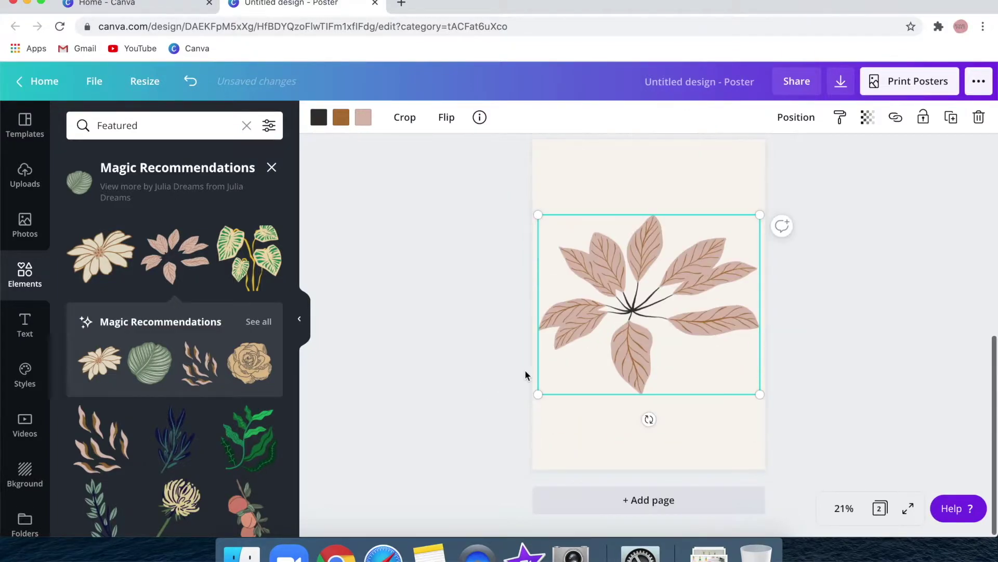
- Add a third page with the cream flower from the recommendations, enlarged to nearly the page width and centred
left_click(603, 497)
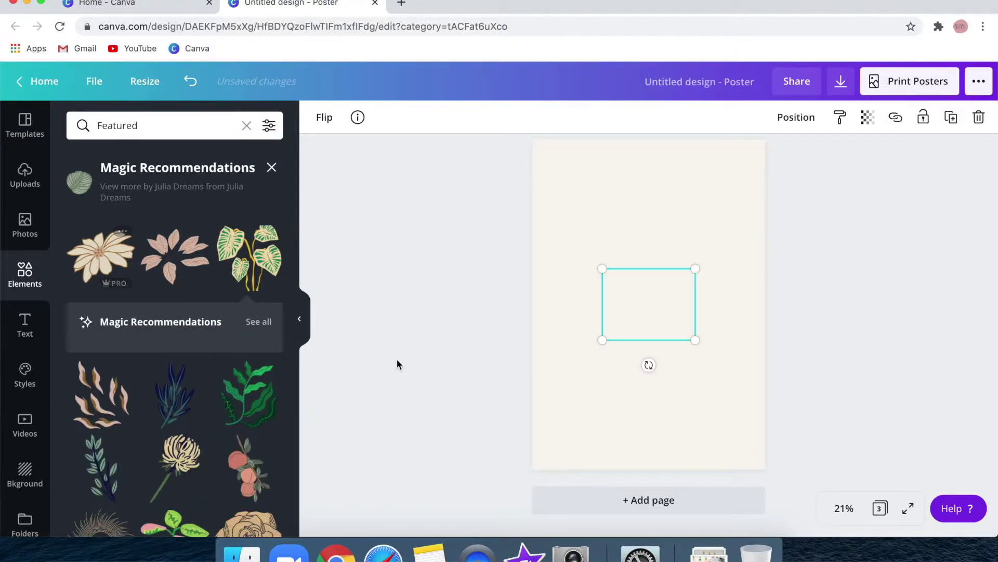
left_click_drag(553, 212, 488, 164)
left_click_drag(604, 274, 647, 307)
left_click(423, 404)
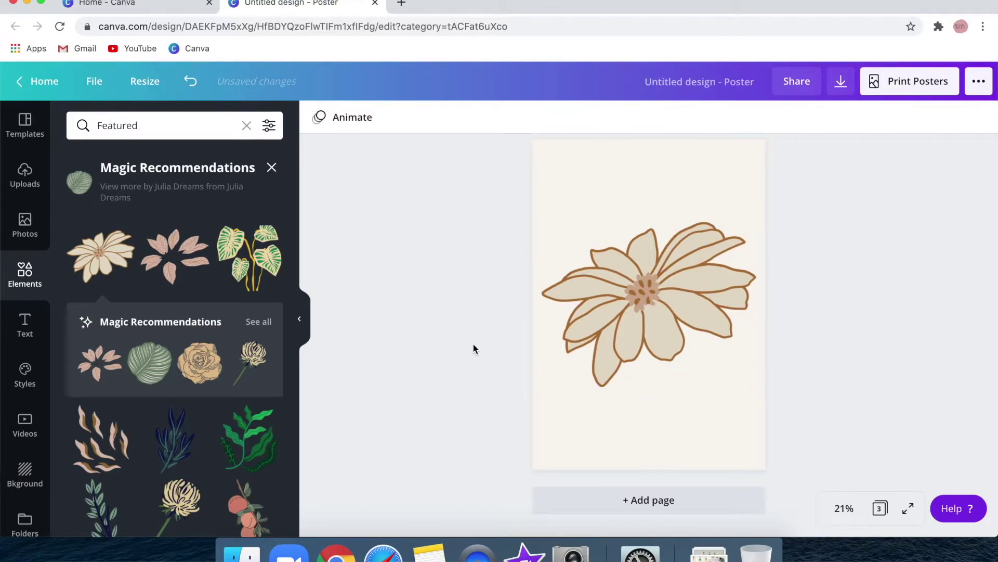
scroll(473, 342, "up", 2)
scroll(473, 344, "up", 12)
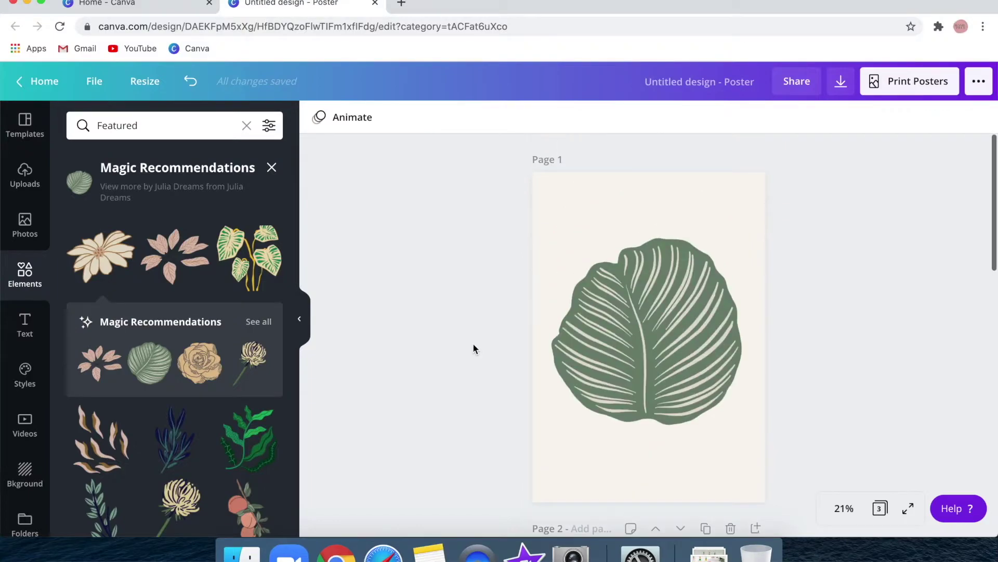
- Open the full element collection by Julia Dreams and look through its illustrations
left_click(235, 193)
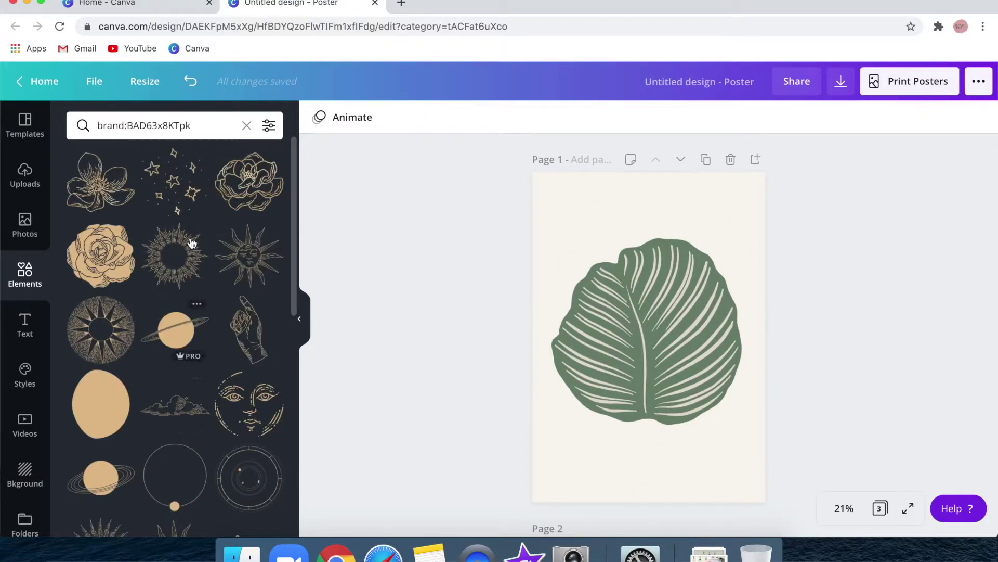
scroll(177, 419, "down", 5)
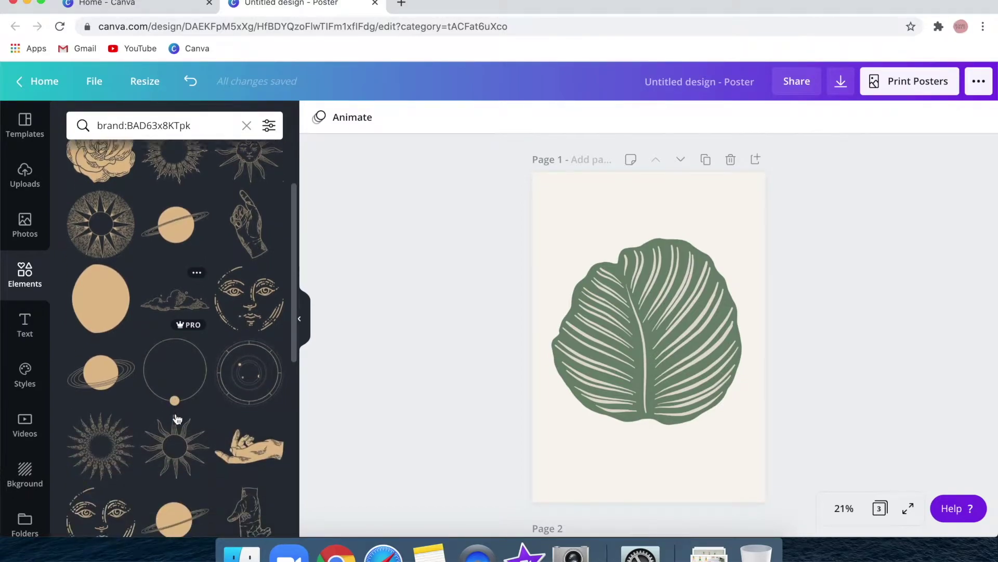
scroll(177, 418, "down", 2)
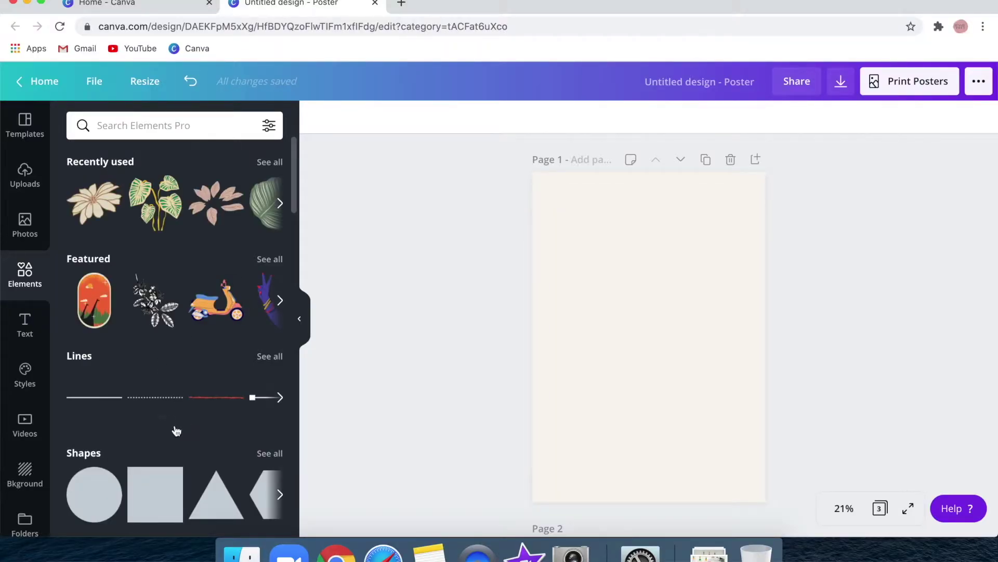
- Find the Simple Drawn Objects collection among the elements and open its full set
scroll(176, 431, "down", 10)
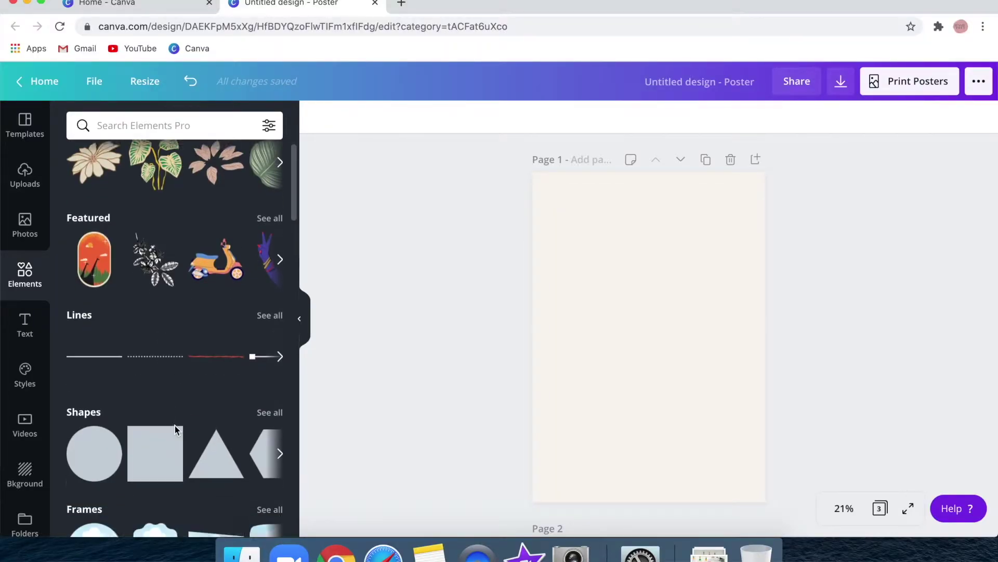
scroll(146, 433, "down", 6)
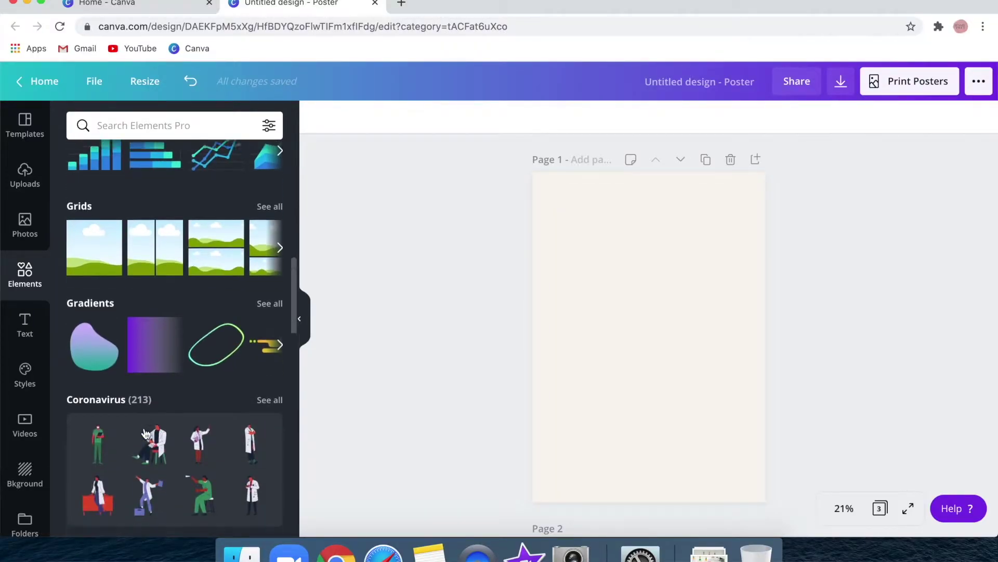
scroll(146, 433, "down", 6)
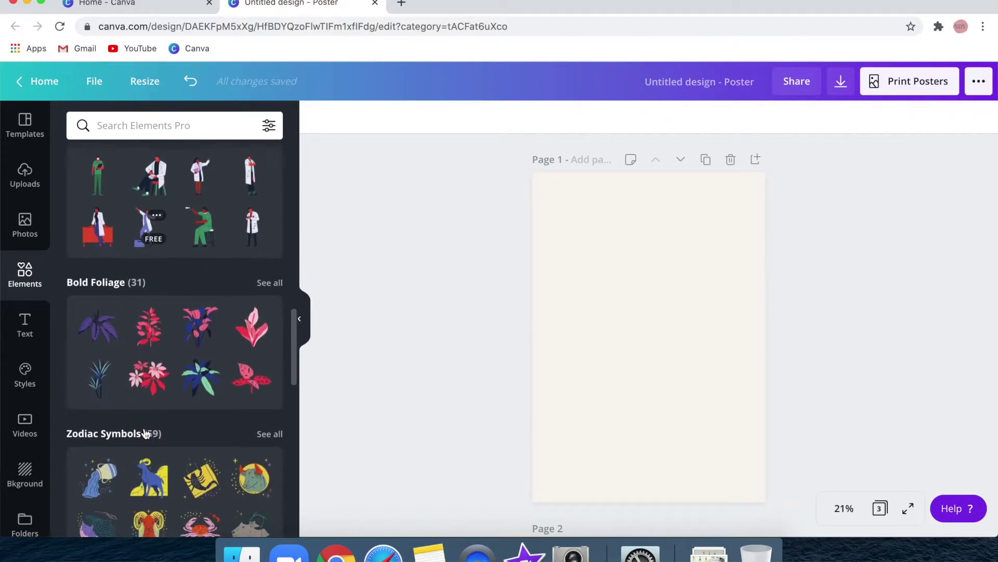
scroll(146, 433, "down", 5)
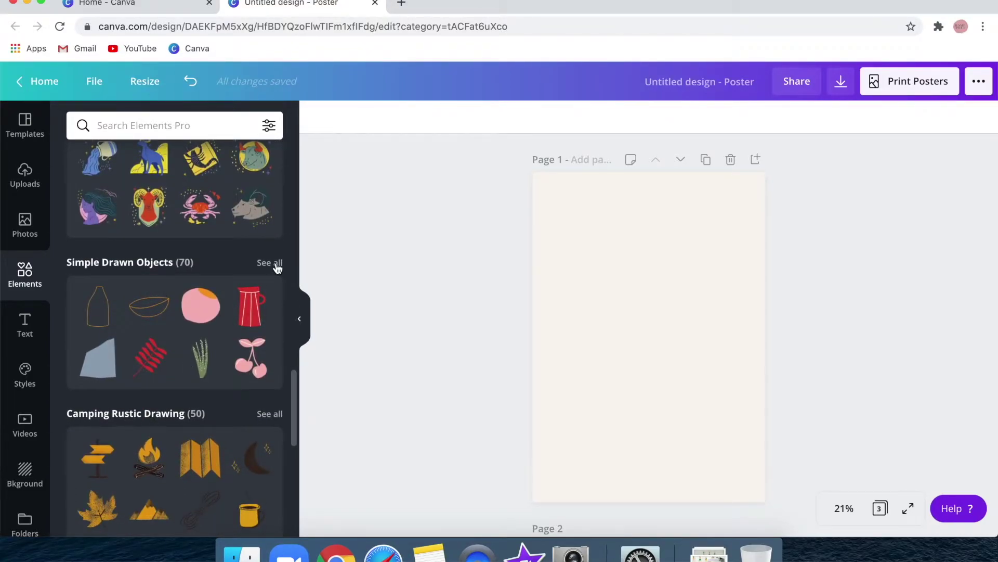
left_click(277, 263)
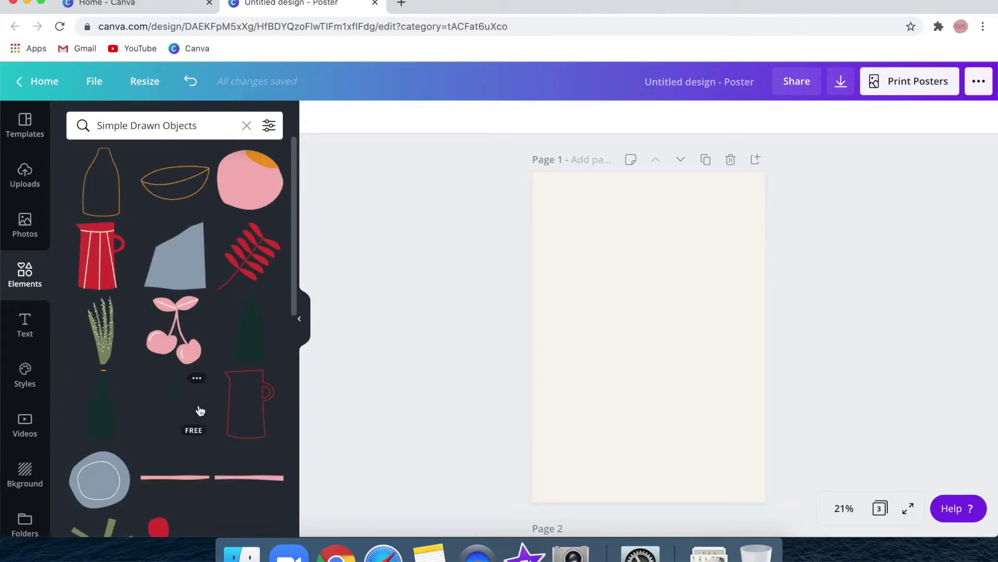
- Add the solid orange rounded shape from Simple Drawn Objects to the blank cream page 1
scroll(200, 410, "down", 3)
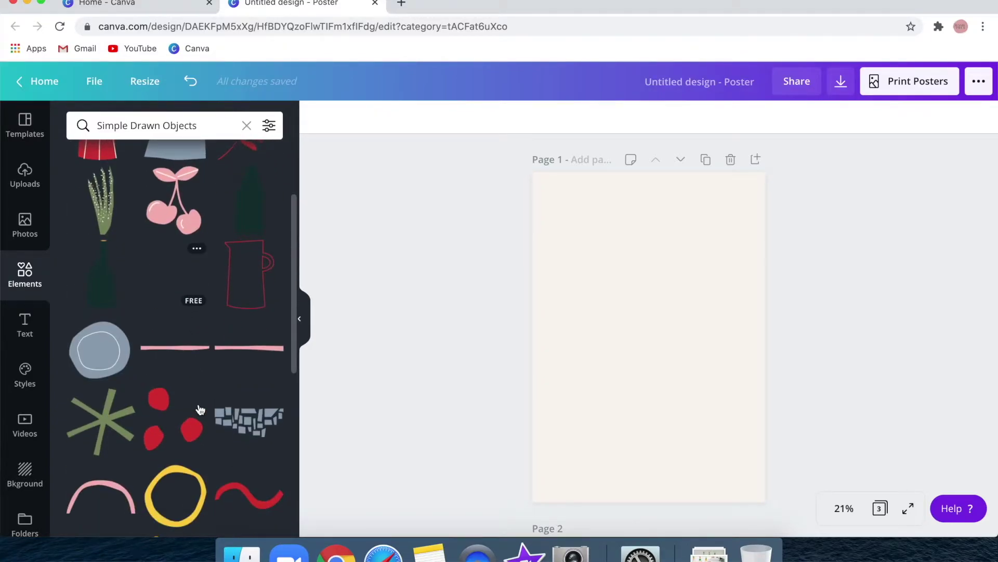
scroll(200, 409, "up", 3)
scroll(200, 410, "up", 1)
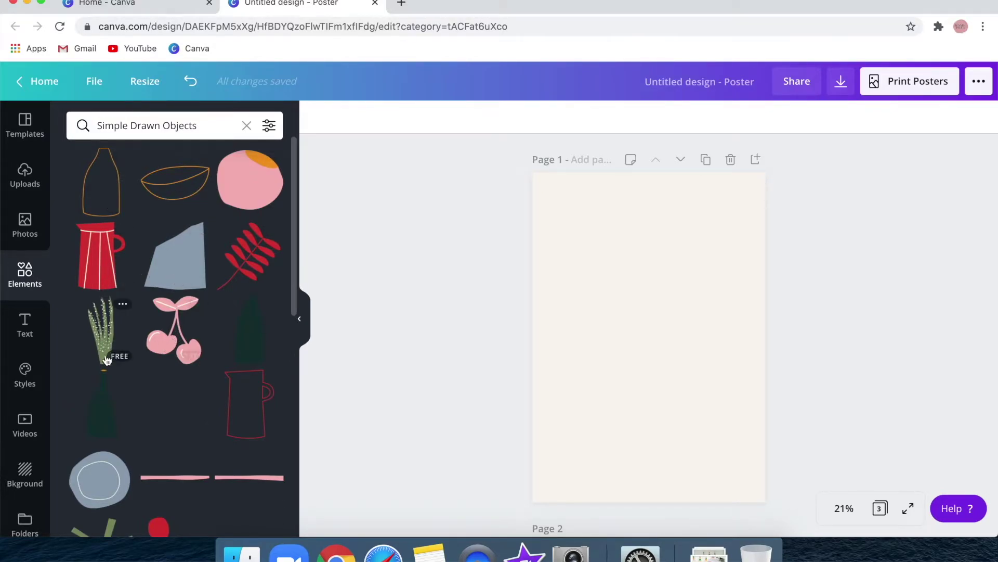
scroll(194, 460, "down", 6)
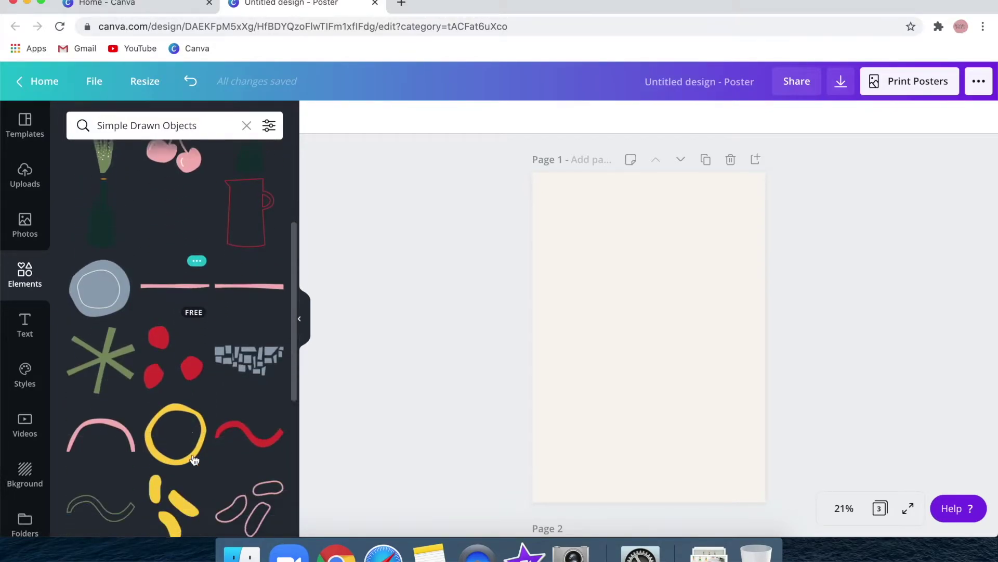
scroll(194, 459, "down", 4)
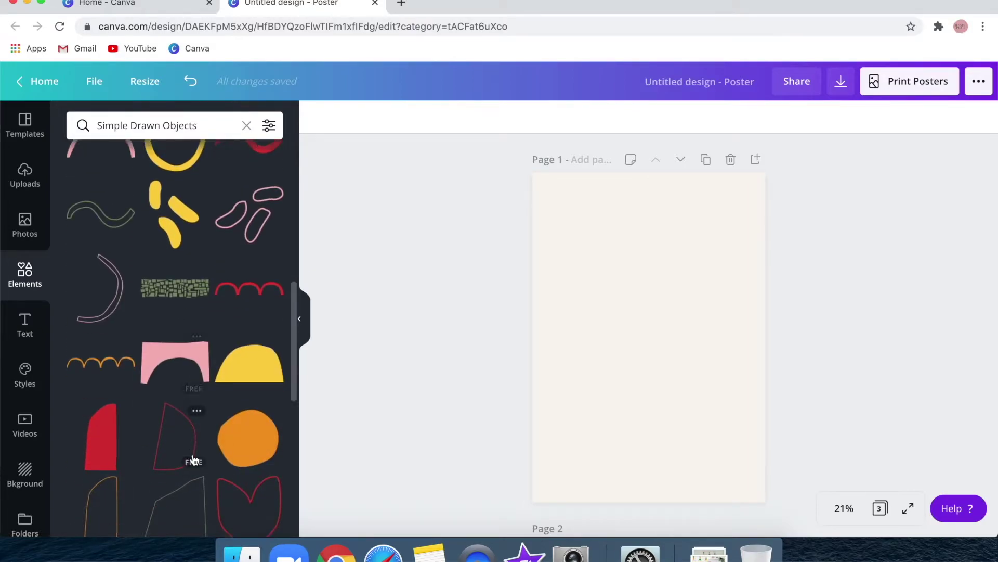
left_click(249, 397)
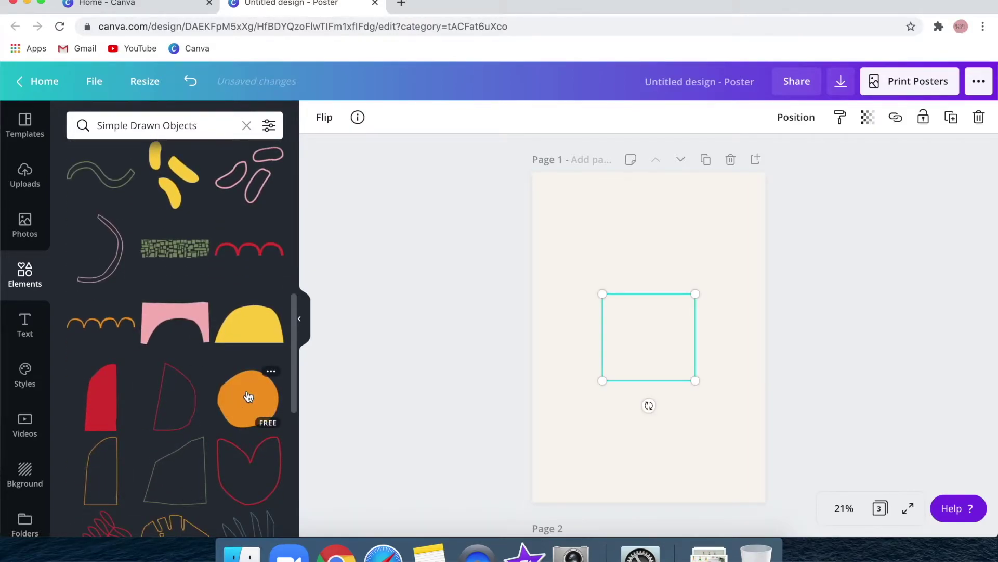
left_click_drag(622, 354, 646, 324)
- Duplicate the orange shape twice and arrange the three copies in a vertical stack
key("super+d")
left_click(669, 287)
key("super+d")
left_click_drag(661, 274, 650, 405)
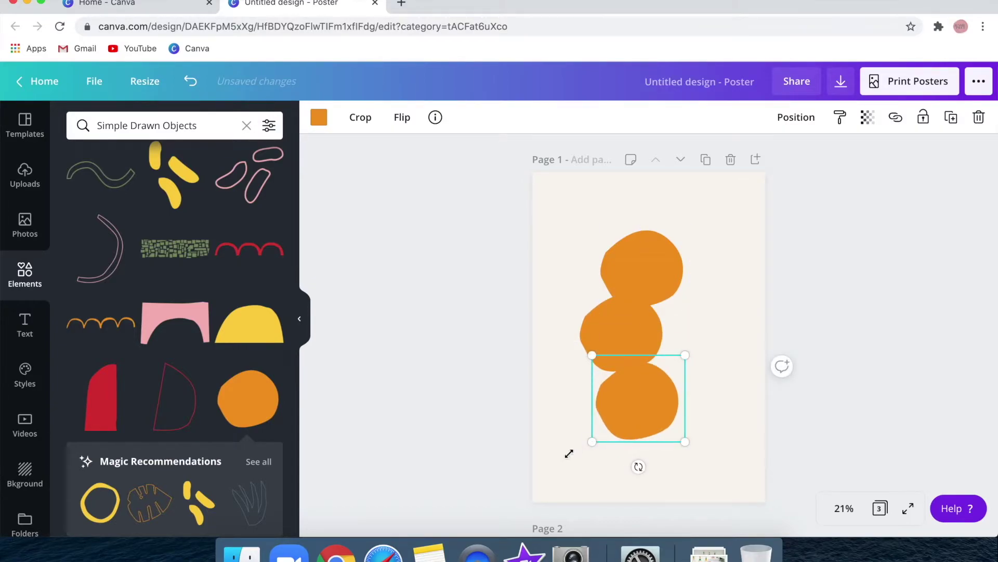
- Enlarge the middle shape and make the bottom one largest, rotate both differently, and align them beneath the top shape
left_click_drag(569, 454, 521, 482)
left_click(627, 328)
left_click_drag(575, 375, 541, 397)
left_click_drag(609, 349, 644, 337)
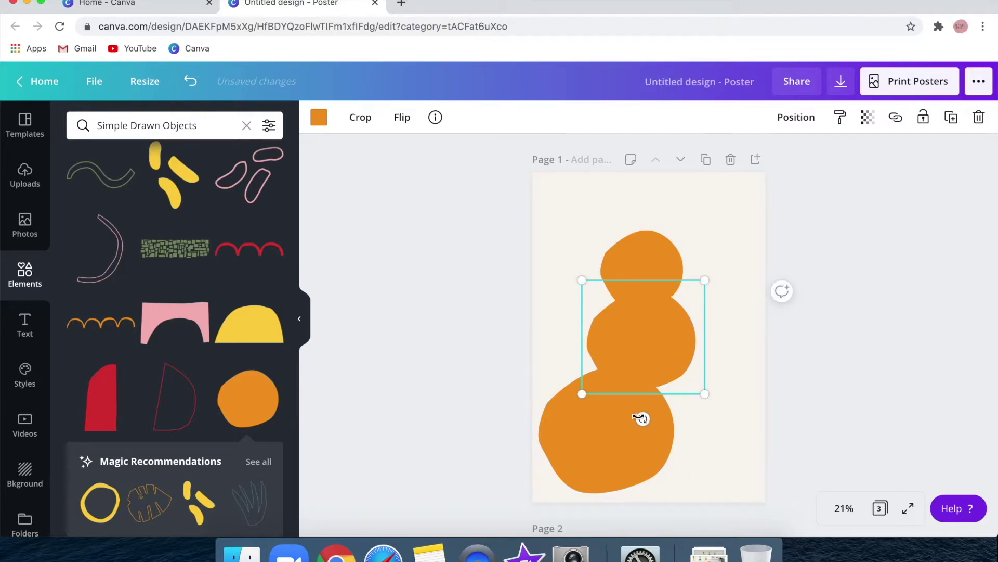
left_click_drag(670, 421, 729, 319)
left_click(600, 408)
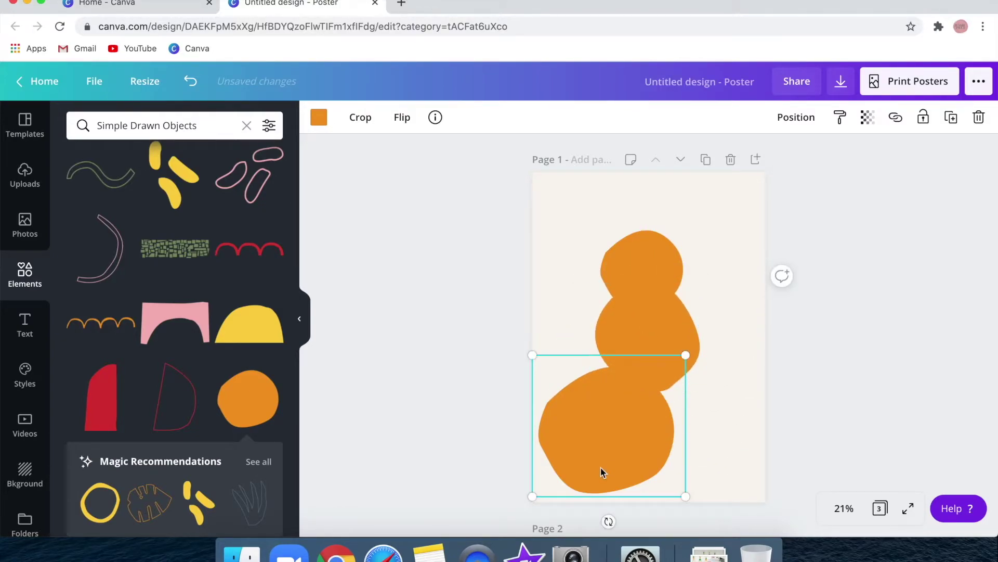
left_click_drag(609, 521, 572, 463)
left_click_drag(595, 431, 644, 415)
- Recolour the shapes with document colours: dusty pink for the top, beige for the middle and brown for the bottom
left_click(647, 264)
left_click(319, 117)
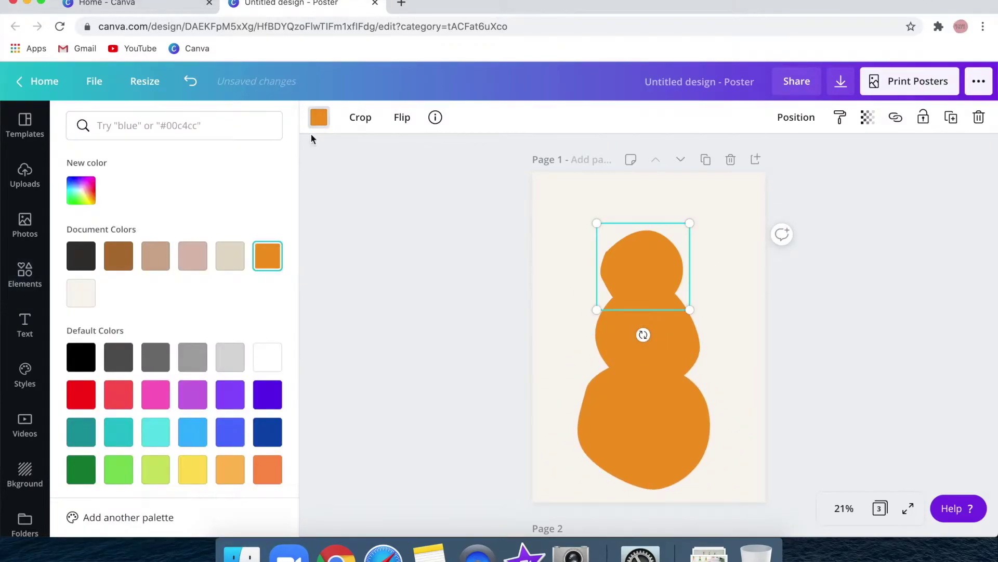
left_click(192, 256)
left_click(650, 350)
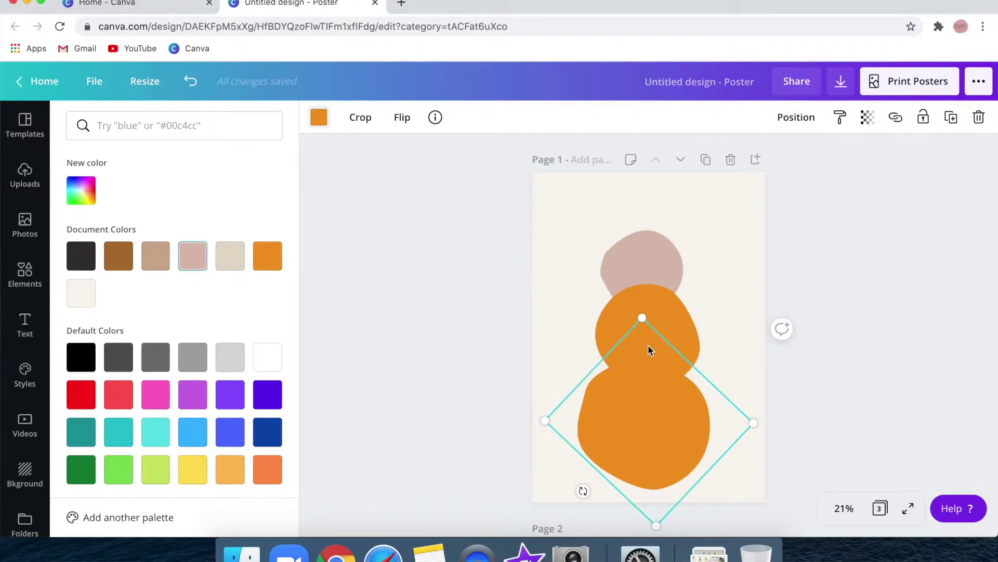
left_click(111, 265)
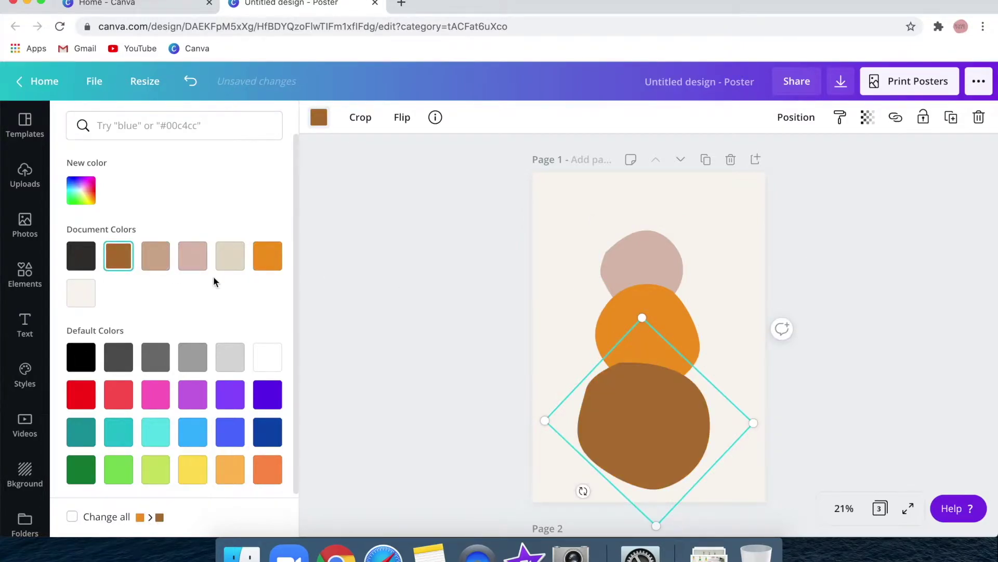
left_click(607, 330)
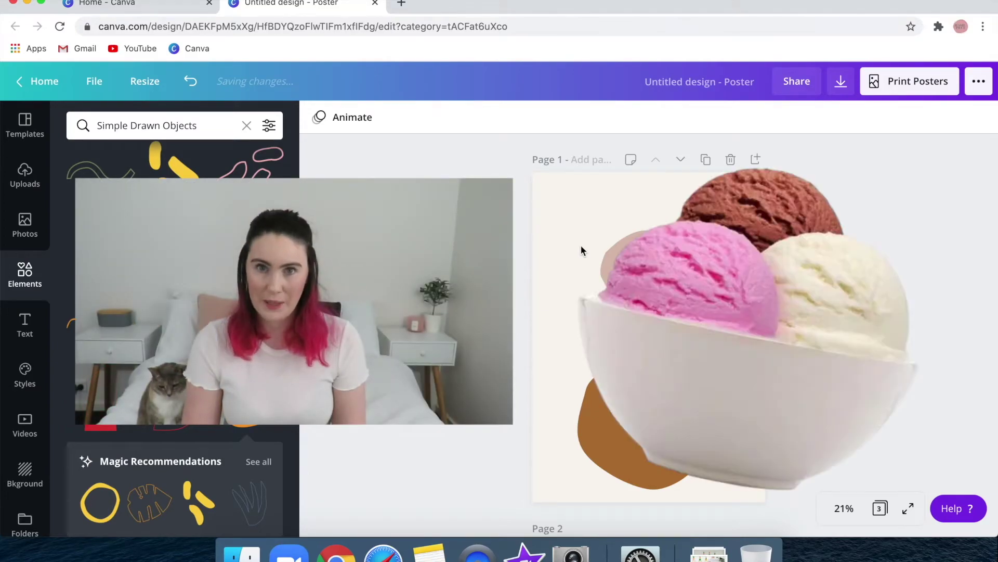
- Group the three stacked shapes and move the group up so it fits within page 1
left_click_drag(582, 245, 664, 432)
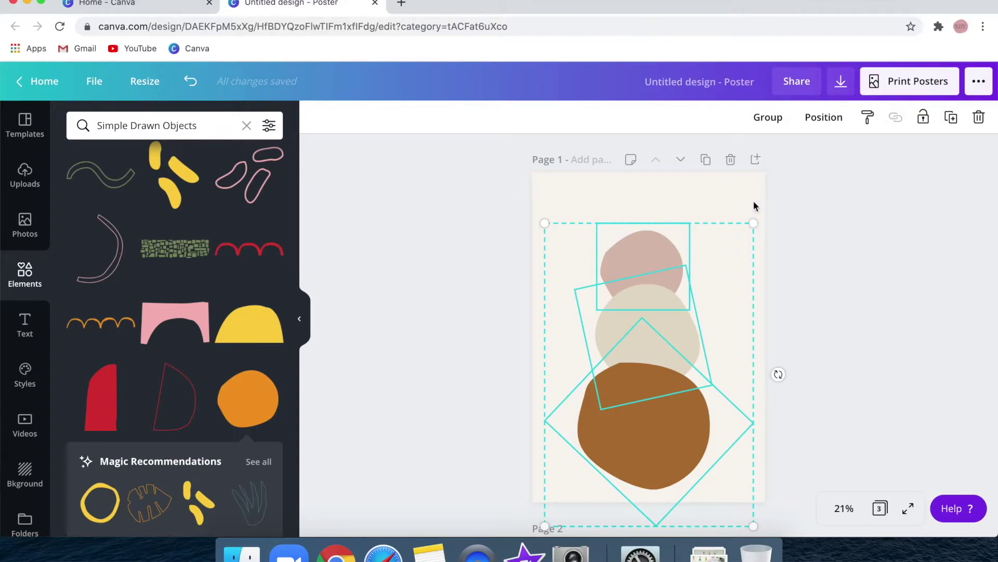
left_click(769, 125)
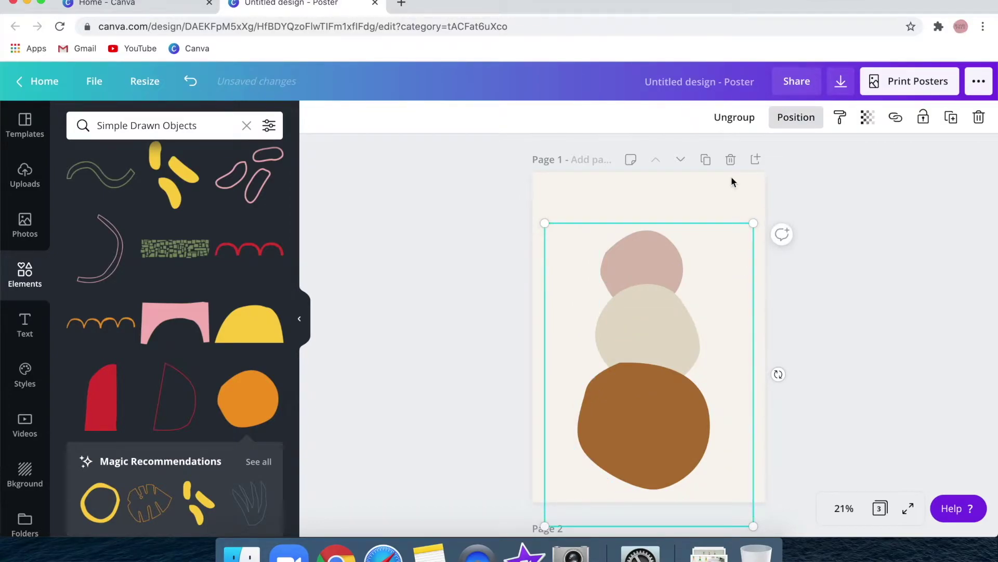
left_click_drag(644, 342, 648, 308)
left_click(464, 412)
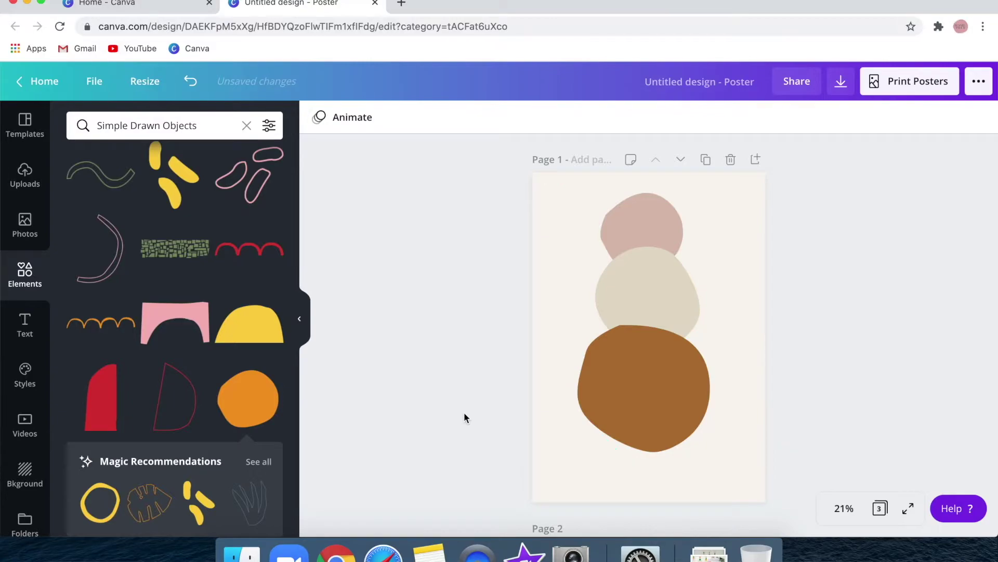
- Shift the group of stacked shapes slightly down the page and ungroup it
left_click(629, 330)
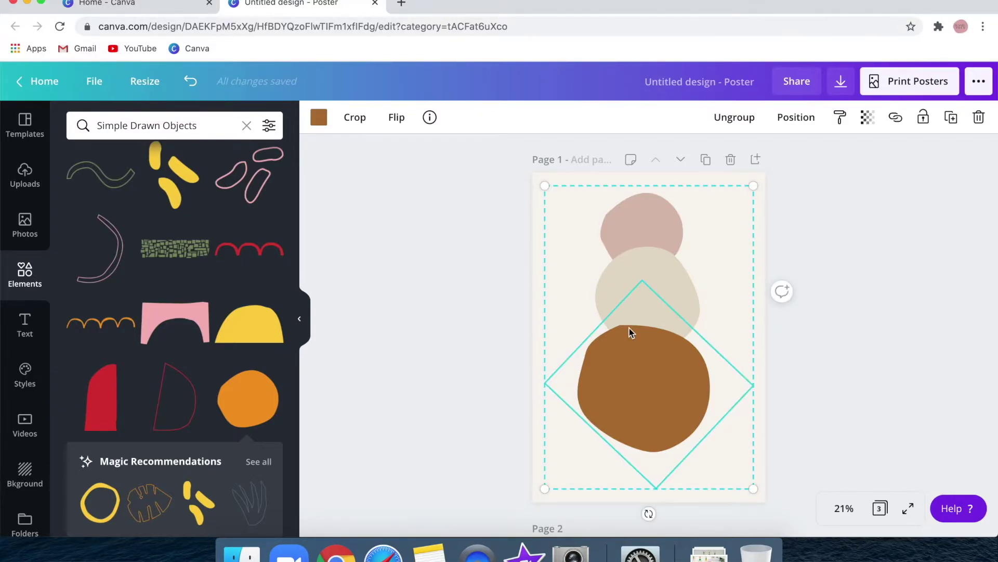
left_click_drag(630, 339, 633, 342)
left_click(796, 117)
left_click(735, 122)
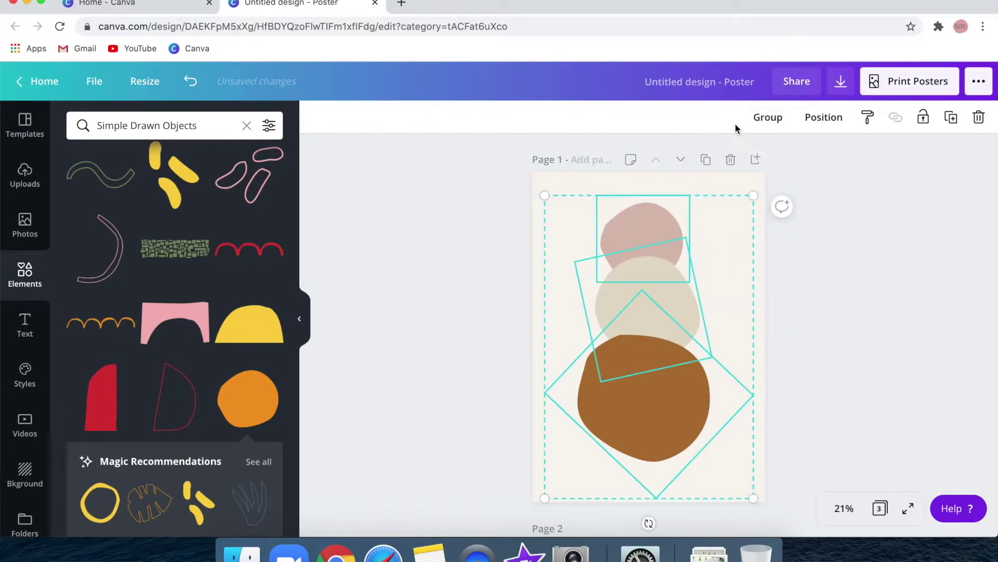
- Bring the pink shape to the front on page 1 and layer the beige shape over the brown one
left_click(831, 224)
left_click(646, 230)
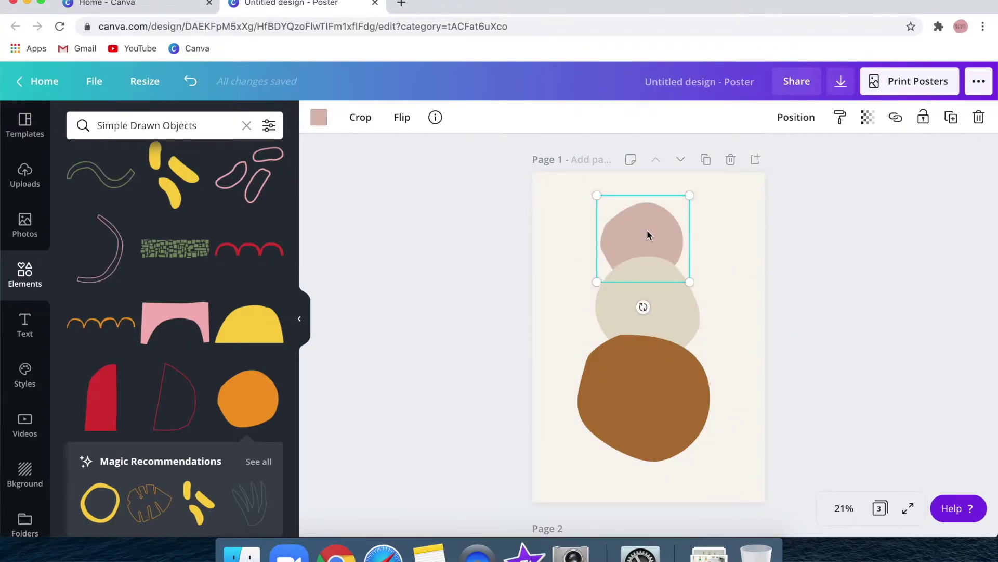
left_click(796, 117)
left_click(657, 160)
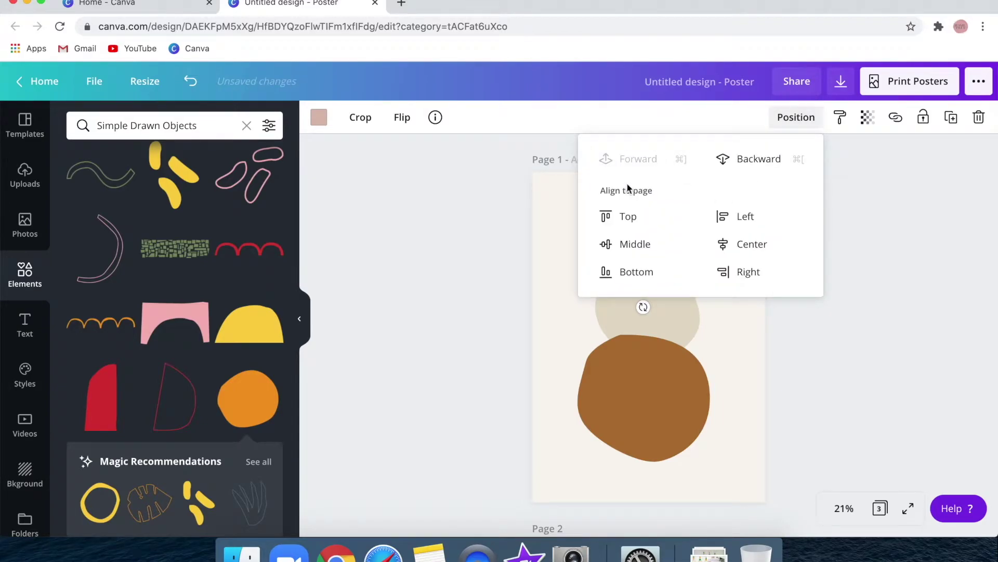
left_click(463, 359)
- Duplicate page 1 and recolour the copy's shapes: brown for the top, dusty pink for the middle and beige for the bottom
left_click(706, 159)
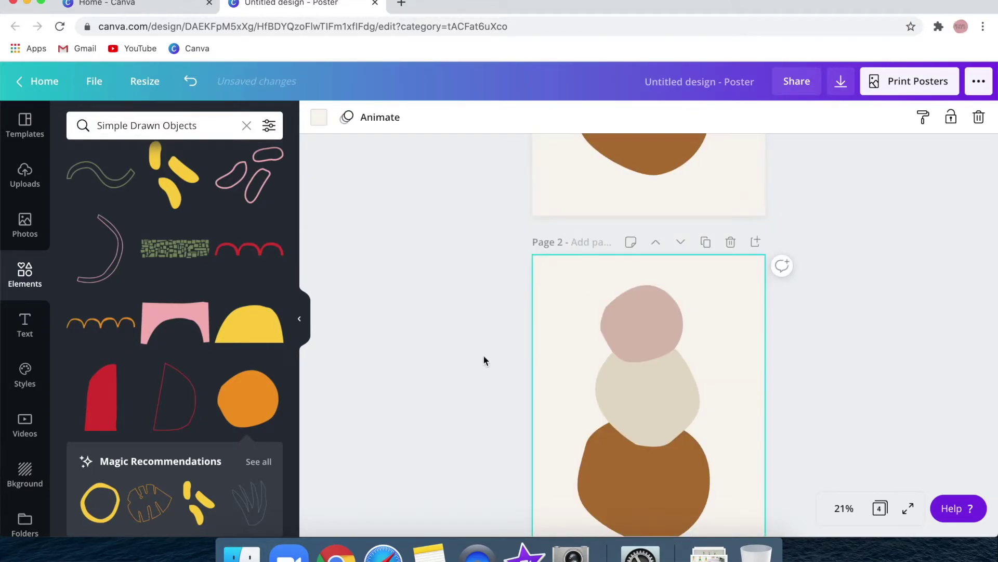
left_click(642, 251)
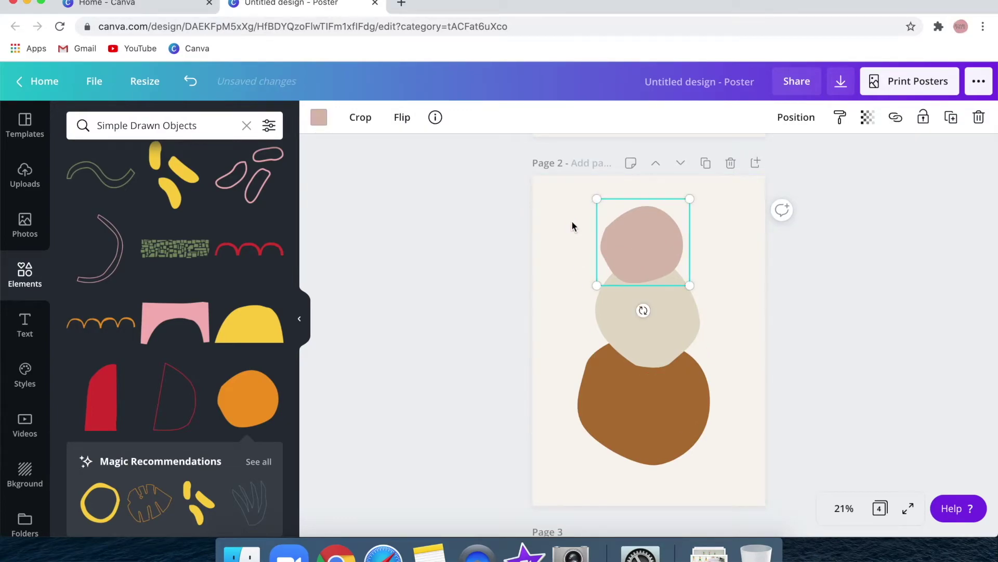
left_click(320, 118)
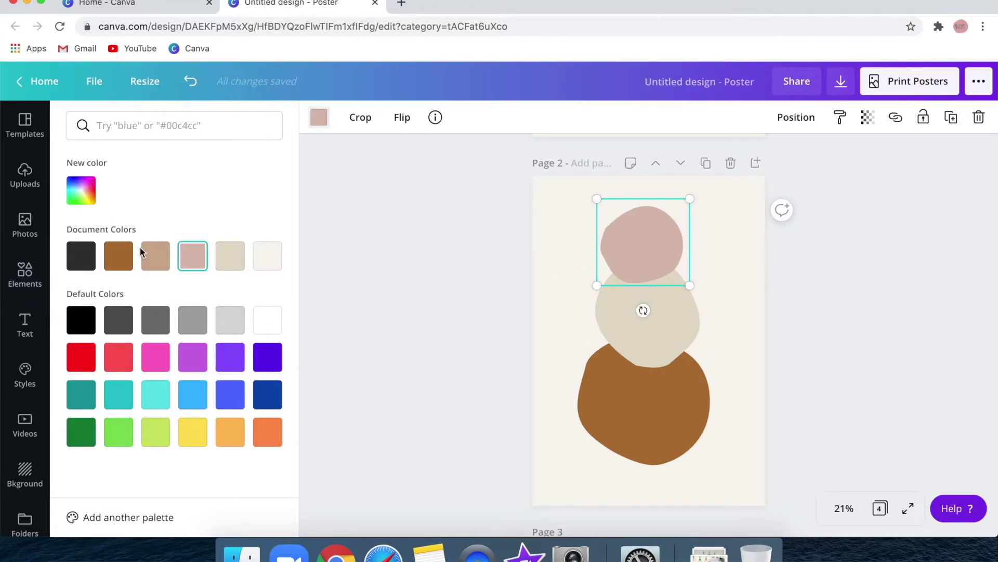
left_click(117, 261)
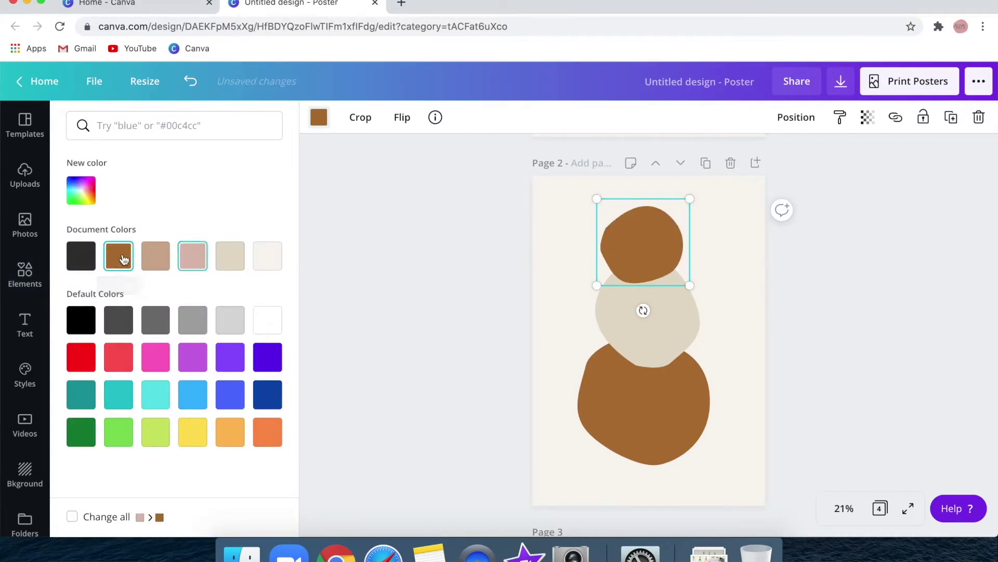
left_click(645, 353)
left_click(193, 255)
left_click(584, 414)
left_click(230, 256)
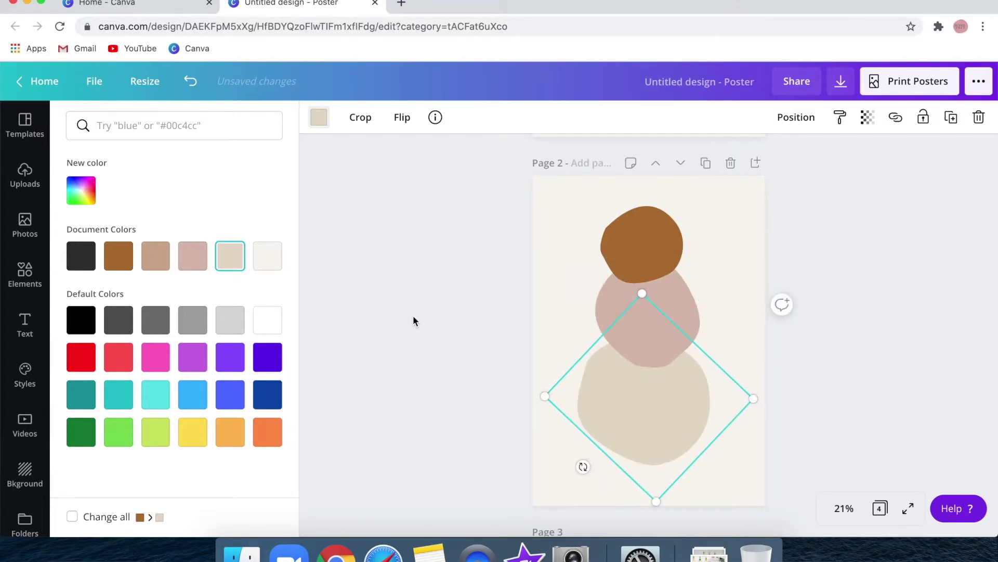
left_click(428, 346)
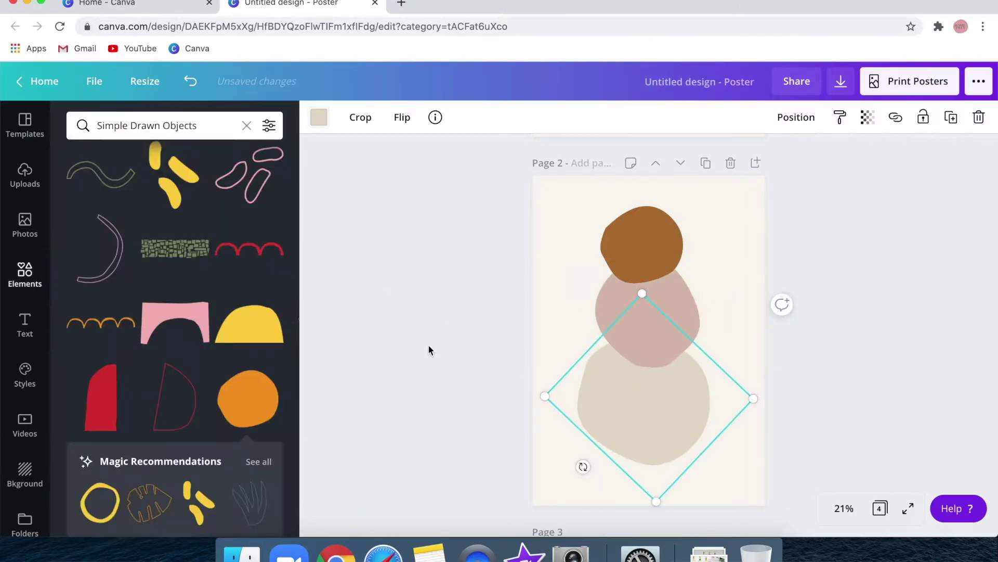
- Duplicate page 2 and recolour the copy's shapes: beige for the top, brown for the middle and dusty pink for the bottom
left_click(705, 164)
left_click(621, 262)
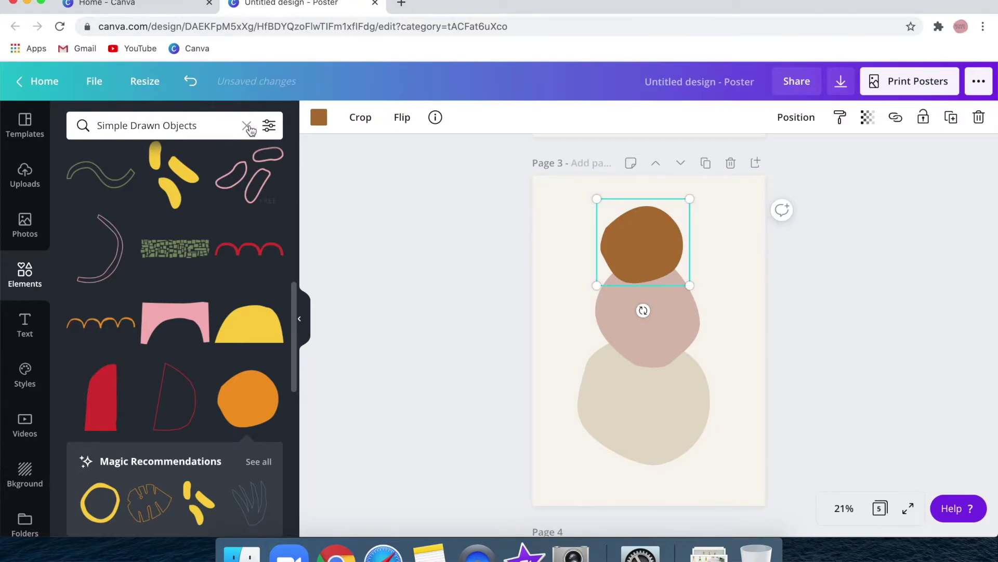
left_click(319, 117)
left_click(236, 265)
left_click(642, 350)
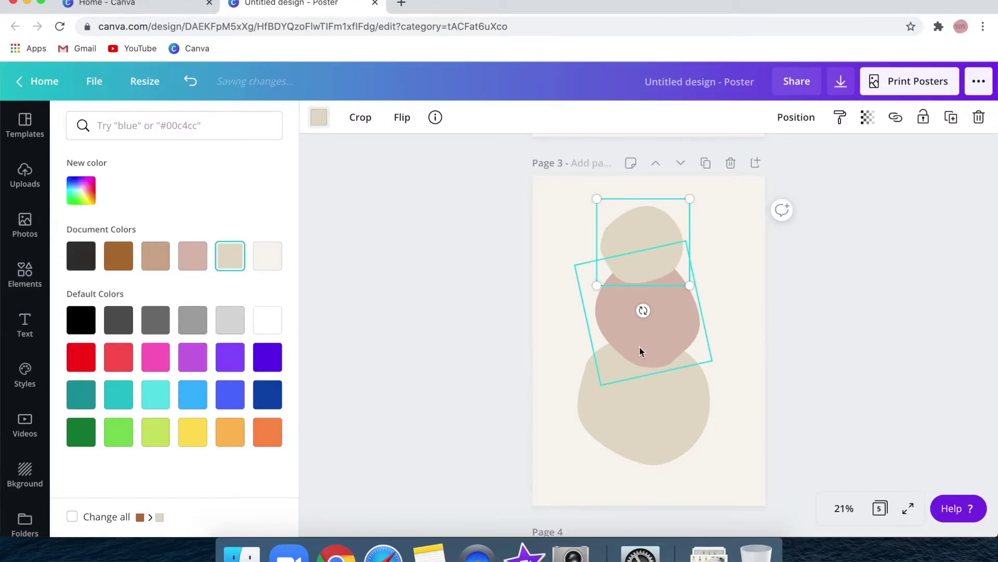
left_click(108, 250)
left_click(629, 425)
left_click(202, 267)
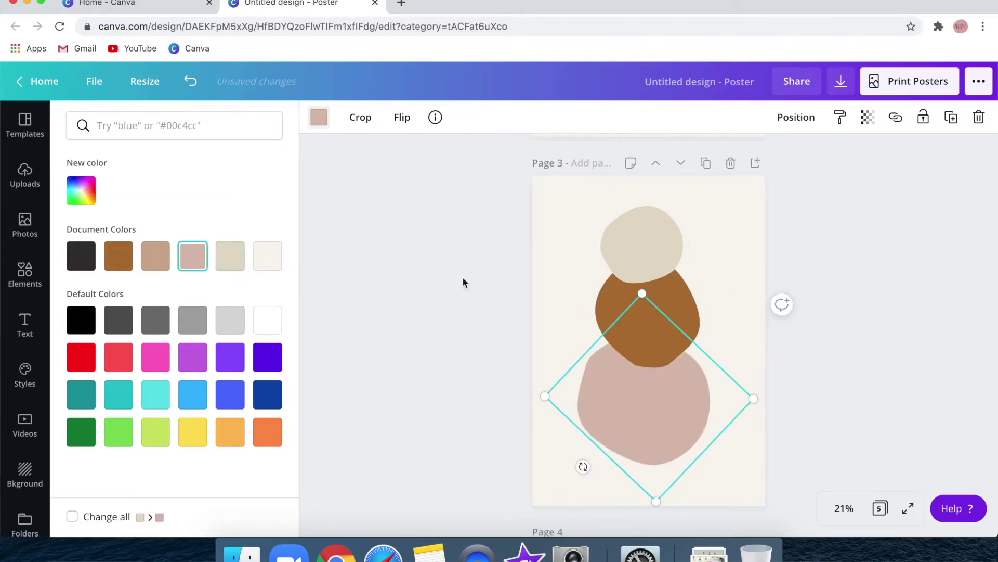
left_click(520, 319)
left_click(479, 332)
- Place an empty poster page at the start of the design and make its background white
scroll(478, 332, "up", 10)
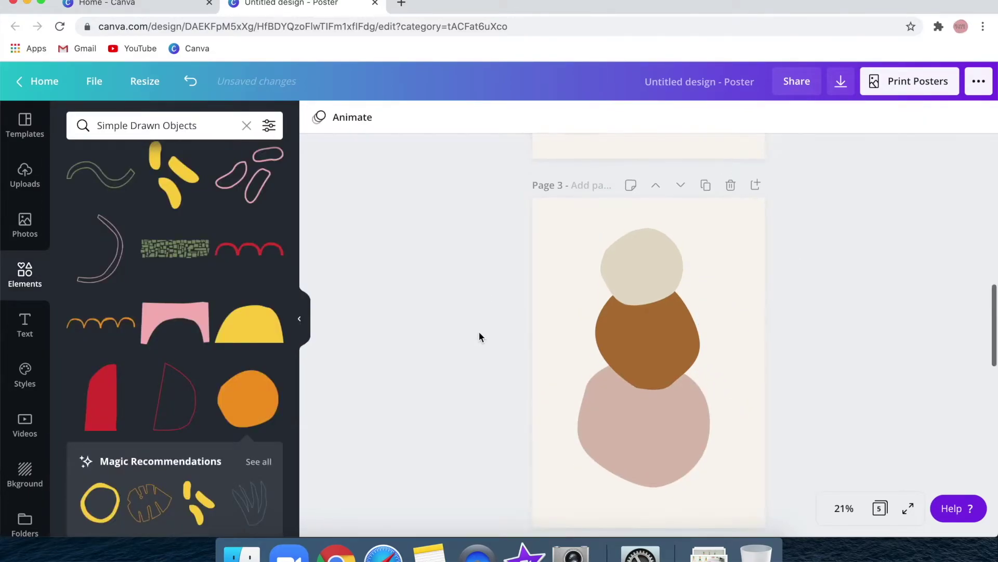
scroll(479, 335, "up", 3)
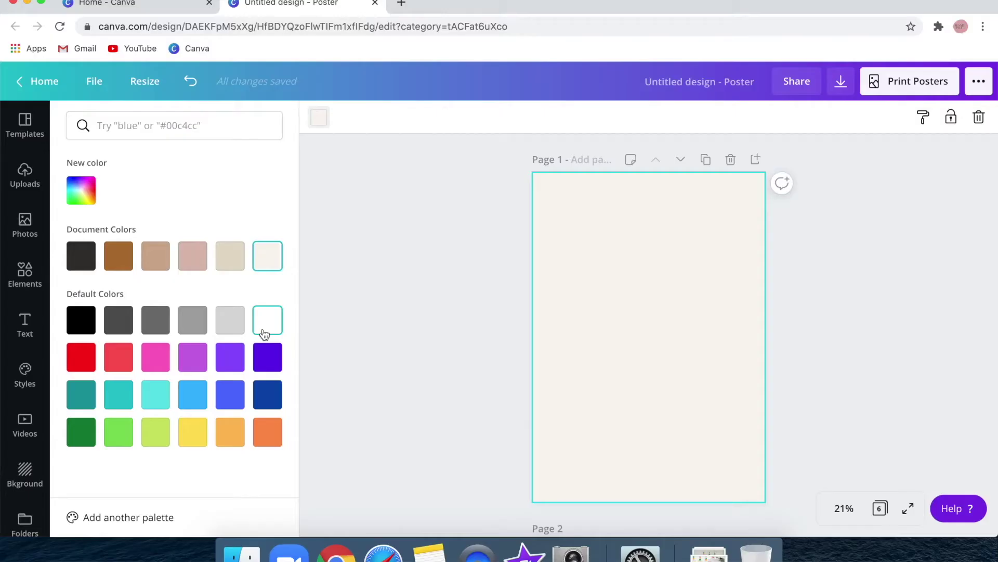
left_click(268, 320)
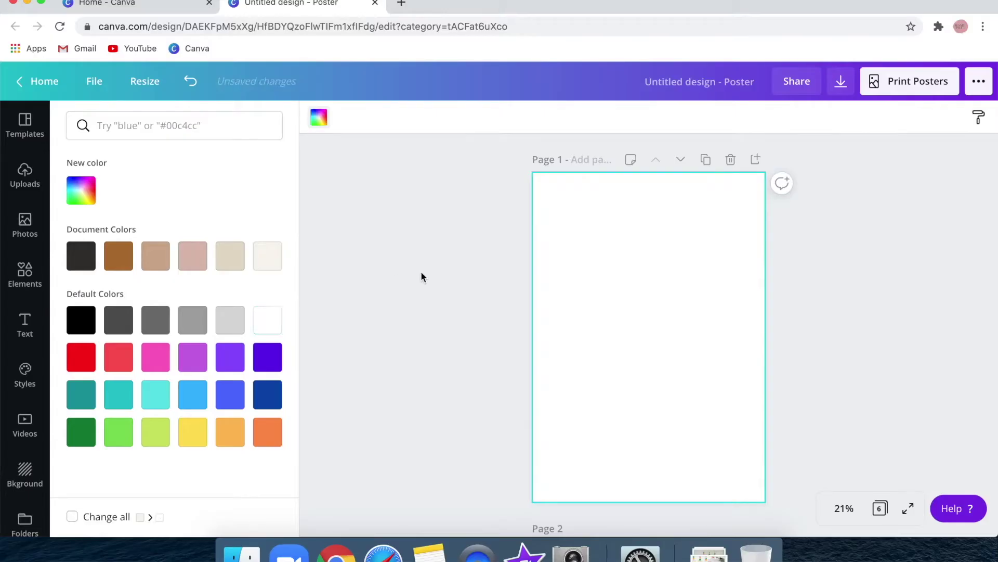
left_click(420, 270)
- Add a text element to the blank page 1 and make it read "insert inspirational quote here"
left_click(25, 325)
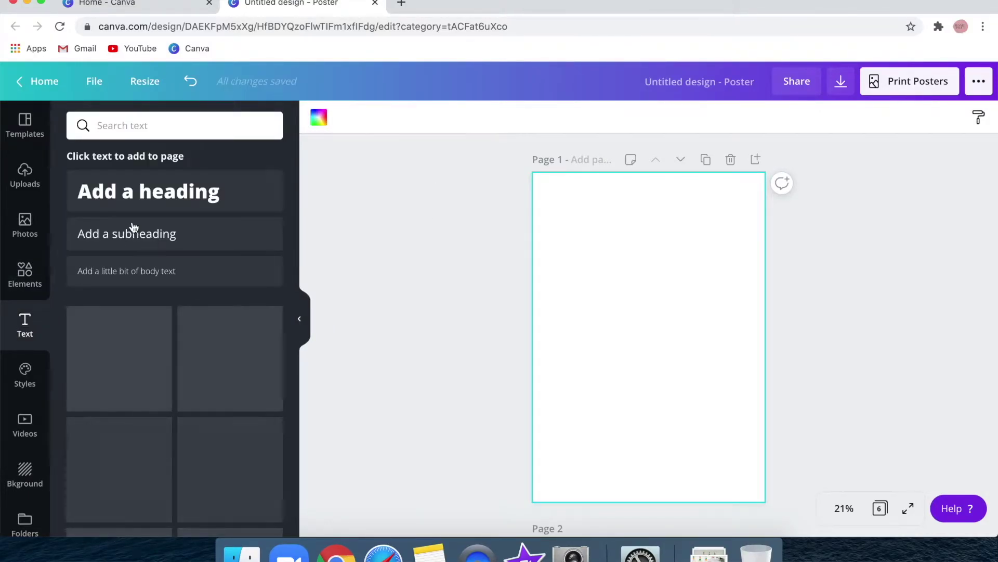
left_click(174, 195)
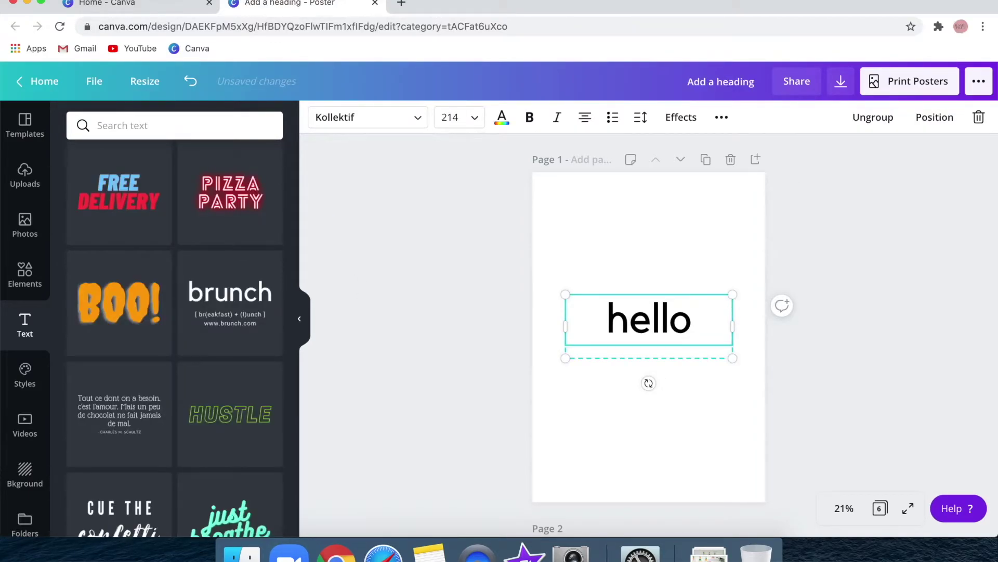
key("BackSpace")
key("BackSpace")
key("BackSpace")
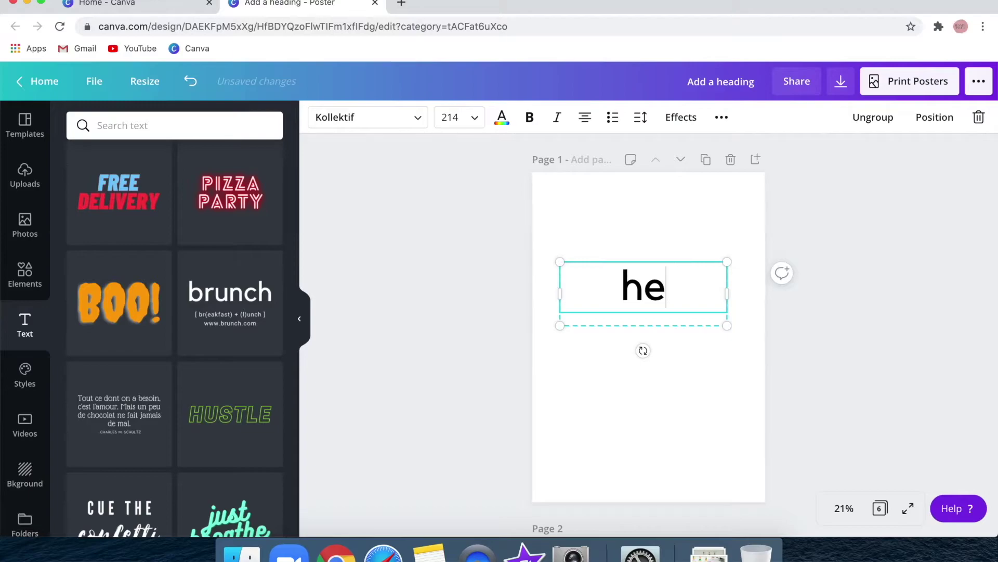
type("insert")
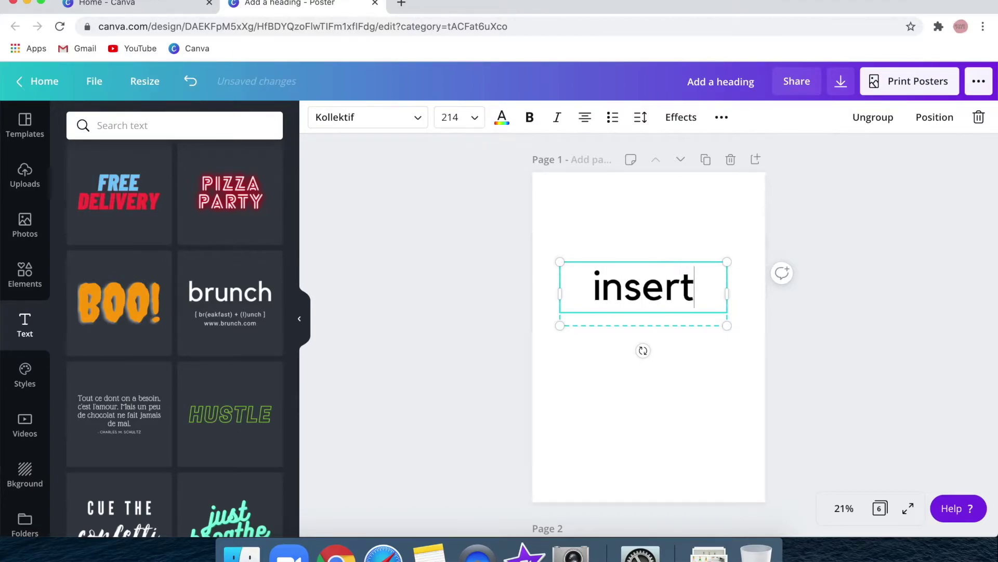
type(" inspirational quote here")
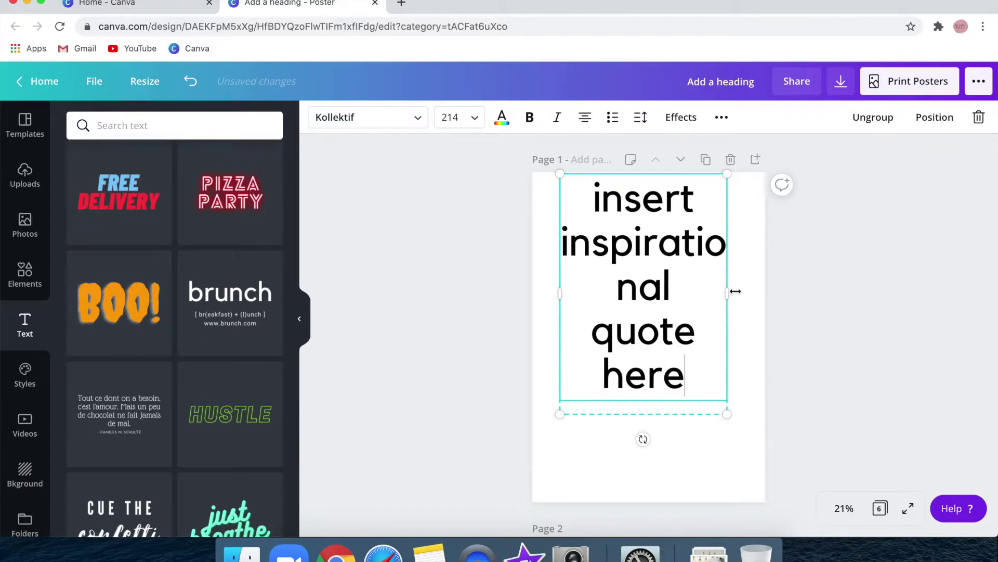
- Try several script fonts on the quote, including Jonathan, and set it to Madelyn
left_click(158, 295)
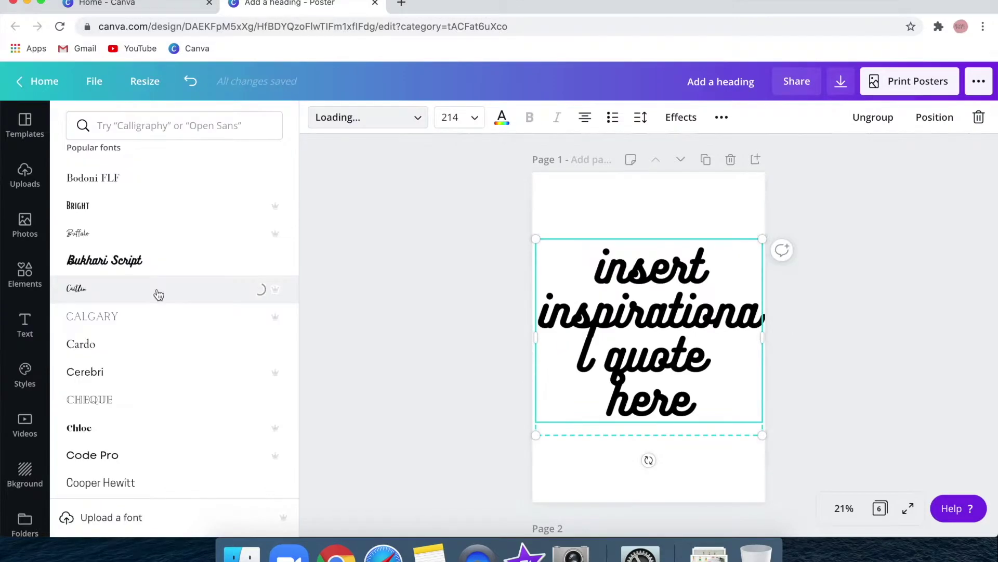
scroll(156, 291, "down", 10)
left_click(126, 392)
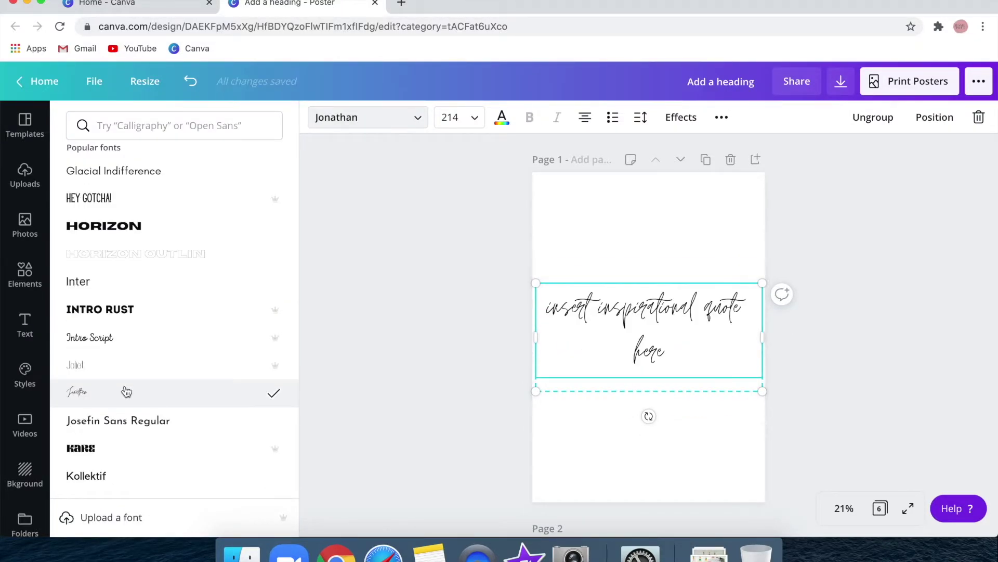
scroll(128, 385, "down", 5)
left_click(130, 358)
scroll(130, 359, "down", 3)
left_click(127, 347)
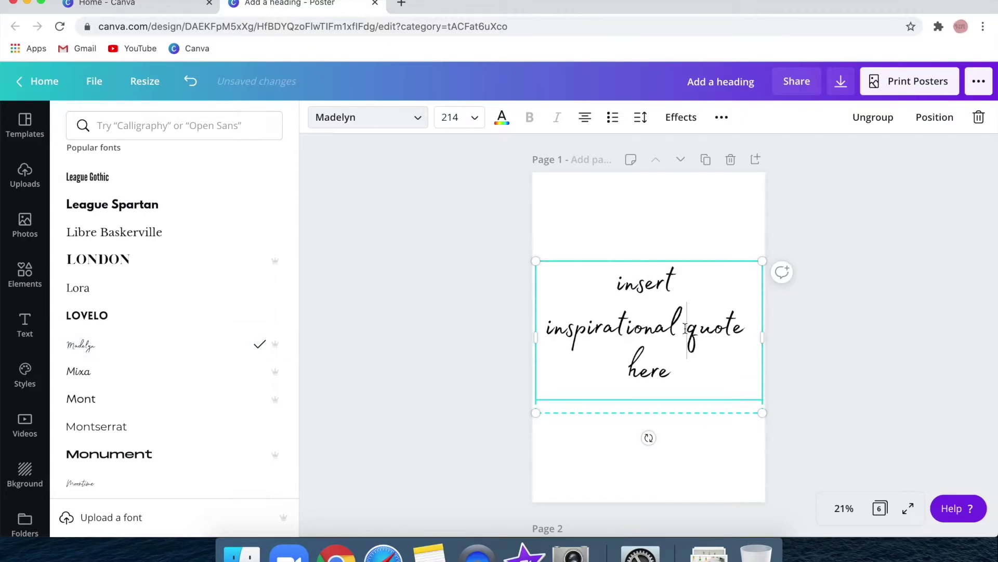
- Adjust the quote's layout so it runs over four lines, centred on page 1
key("Escape")
left_click_drag(672, 400, 590, 243)
left_click(810, 224)
- Review the poster printing options for size, pages and number of copies, and close them
left_click(930, 89)
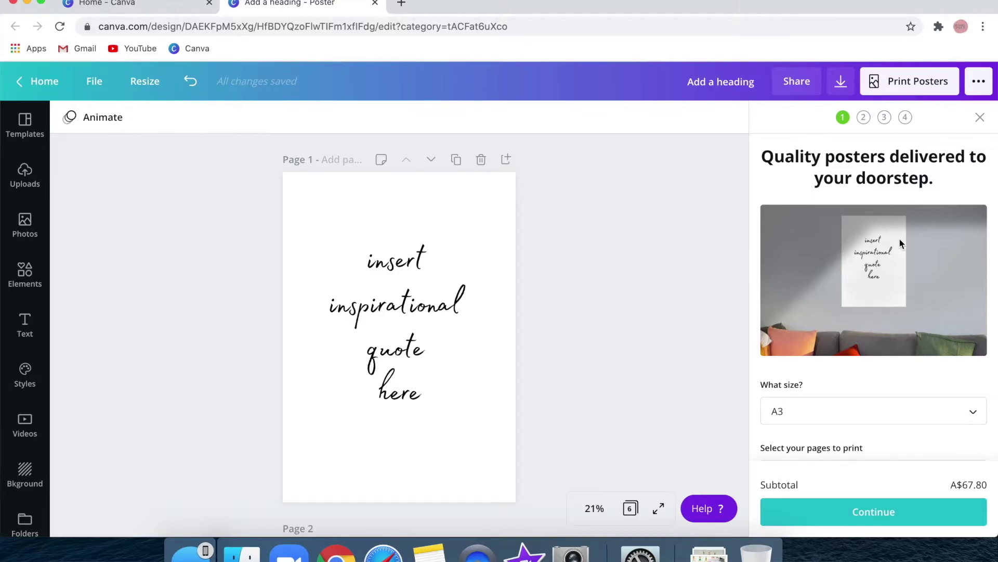
scroll(900, 242, "down", 5)
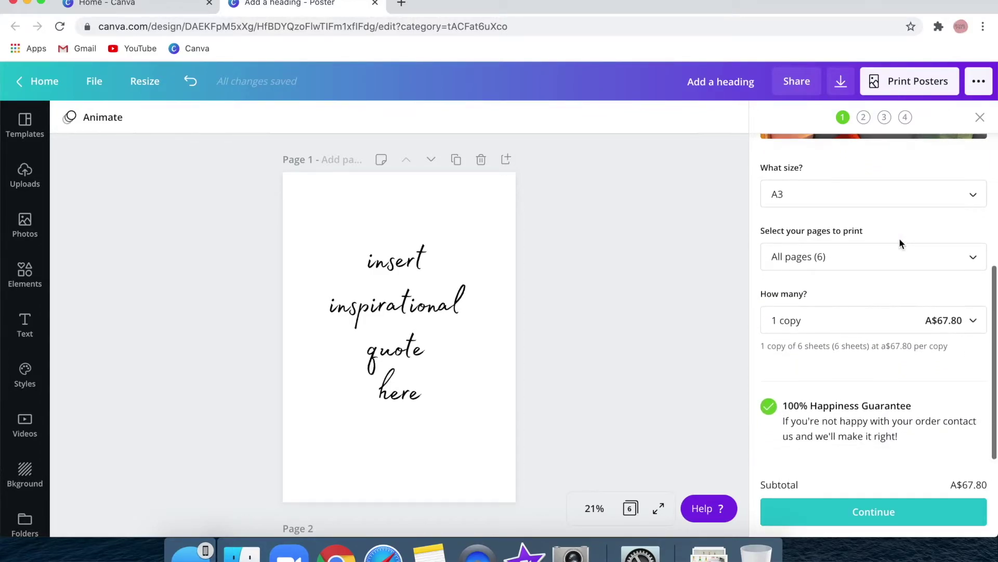
scroll(899, 239, "up", 5)
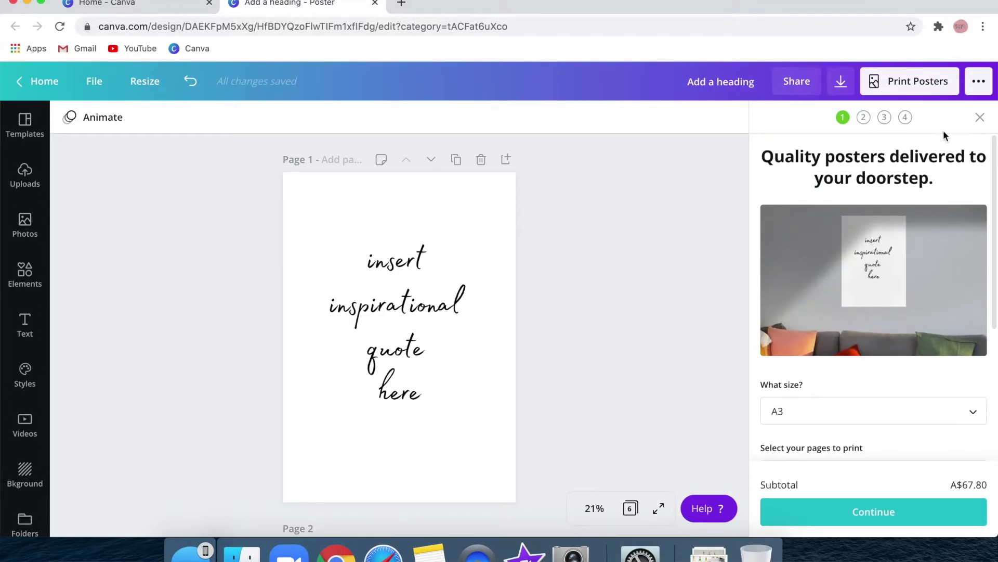
left_click(983, 119)
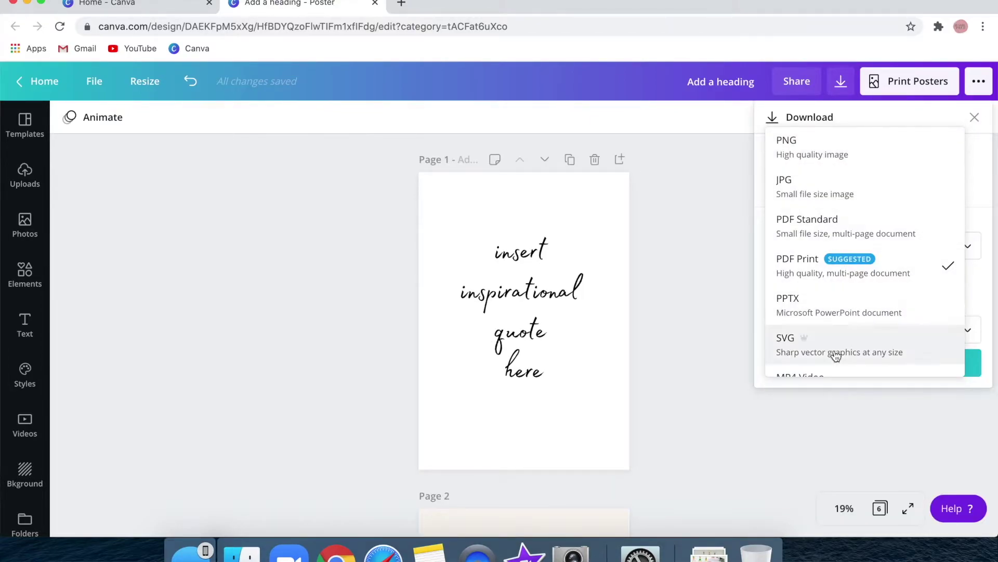
- Download only pages 2–4, the three stacked-shape posters, as a PDF Print file
left_click(841, 275)
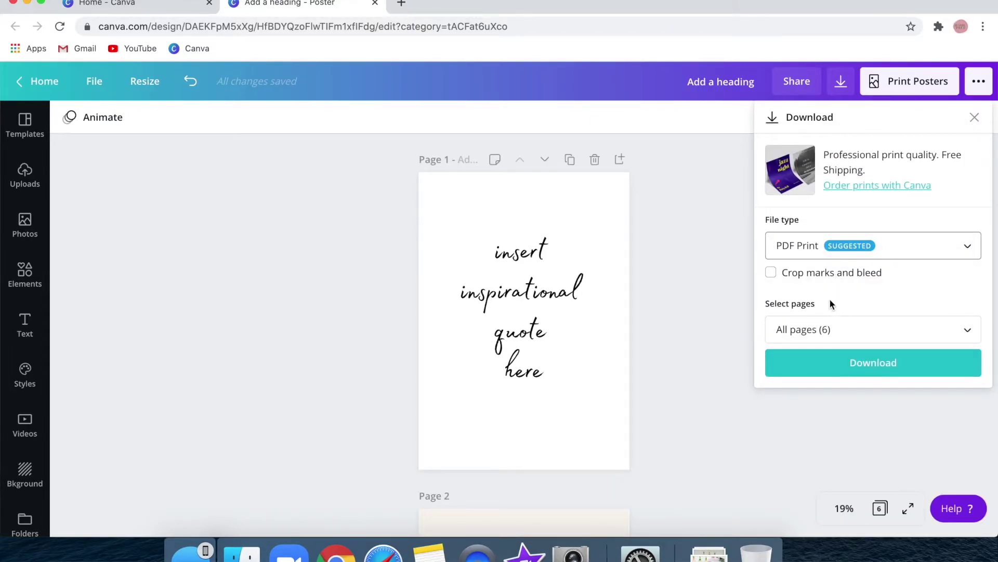
left_click(831, 329)
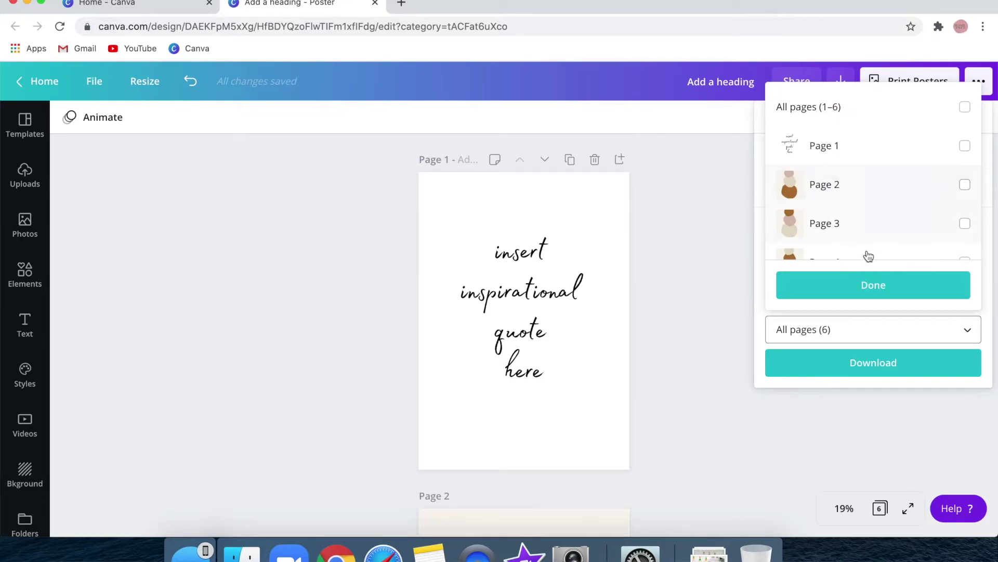
scroll(878, 224, "down", 3)
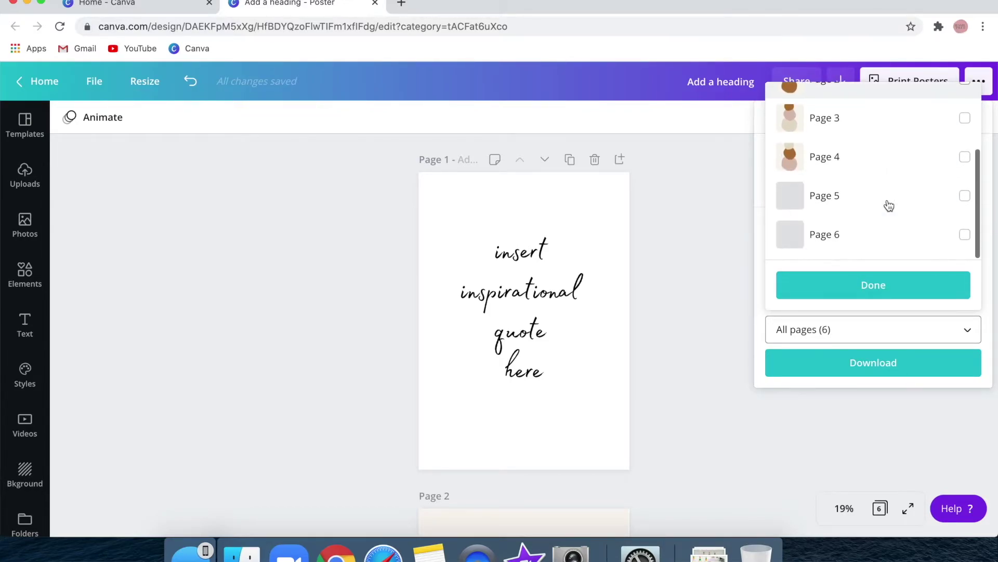
scroll(889, 205, "up", 2)
left_click(920, 185)
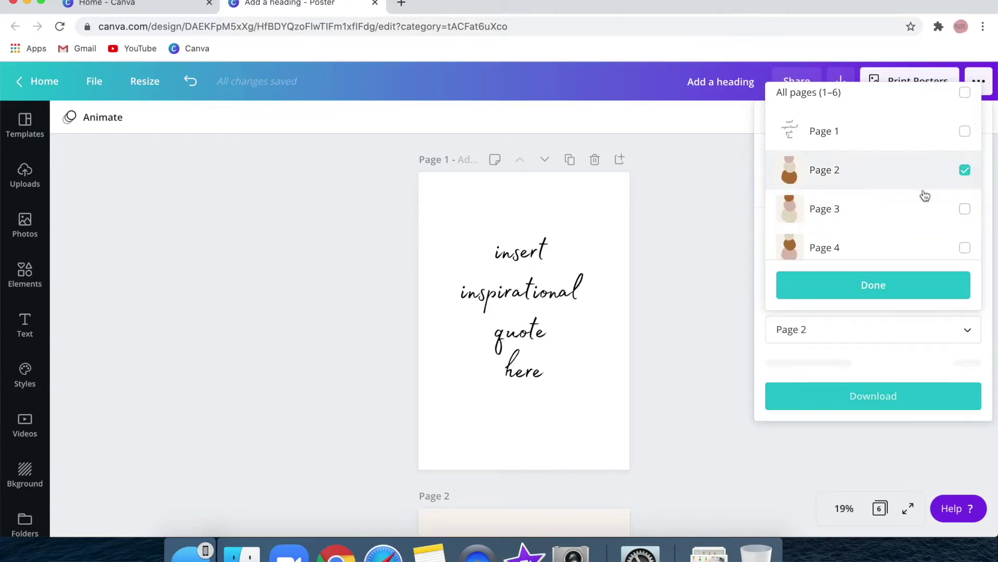
left_click(928, 213)
left_click(930, 248)
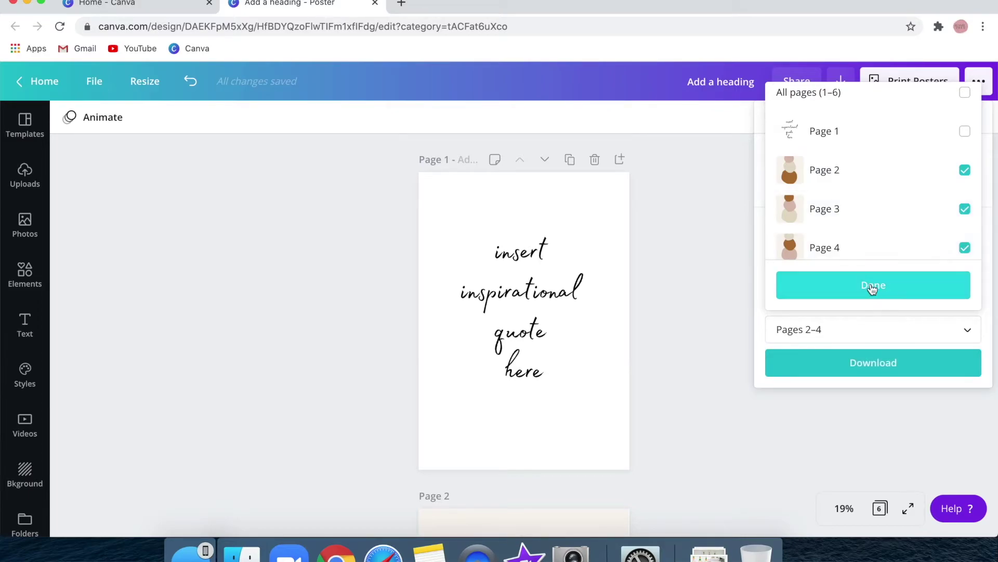
left_click(885, 287)
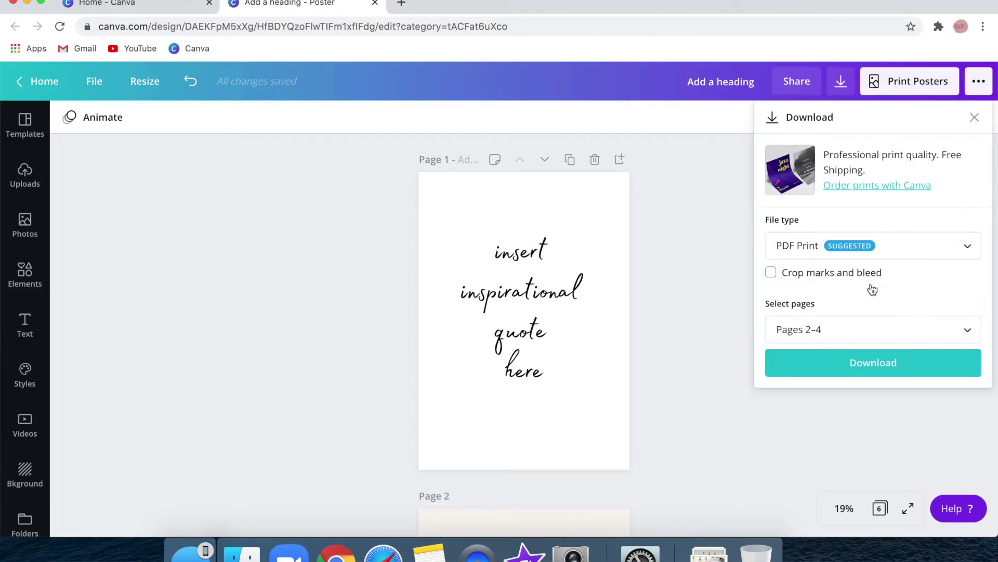
left_click(837, 367)
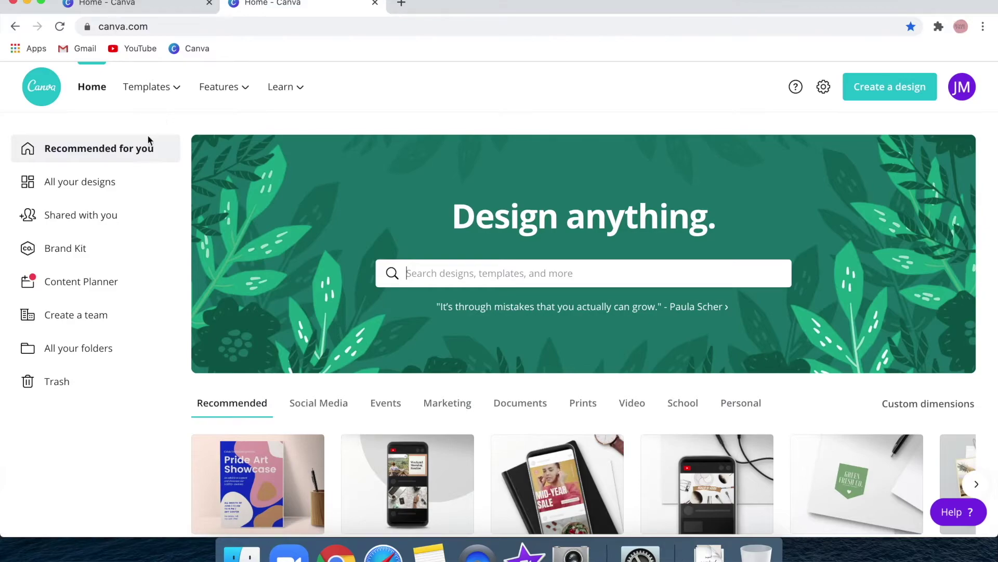
- Open the collection of all your designs from the home page
left_click(104, 187)
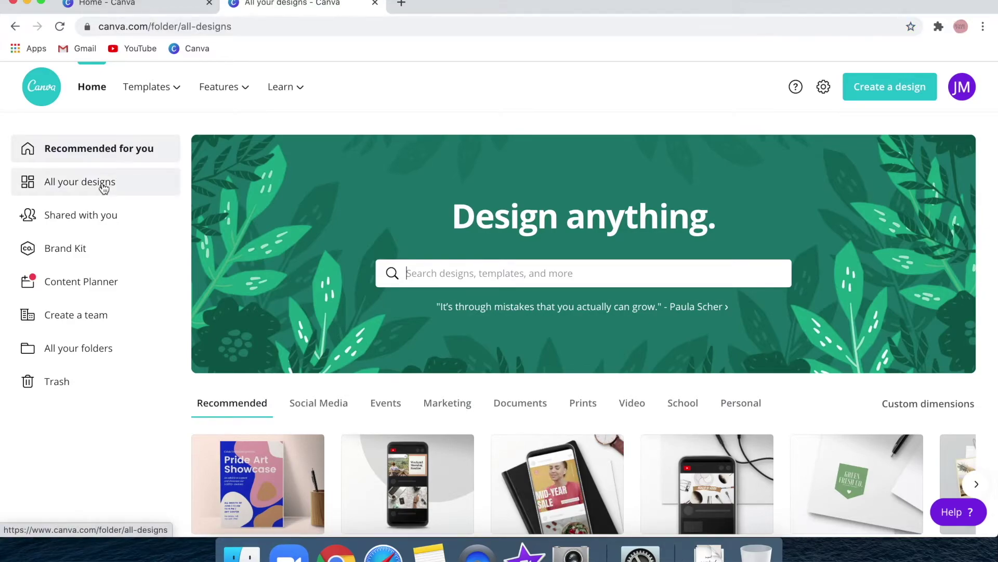